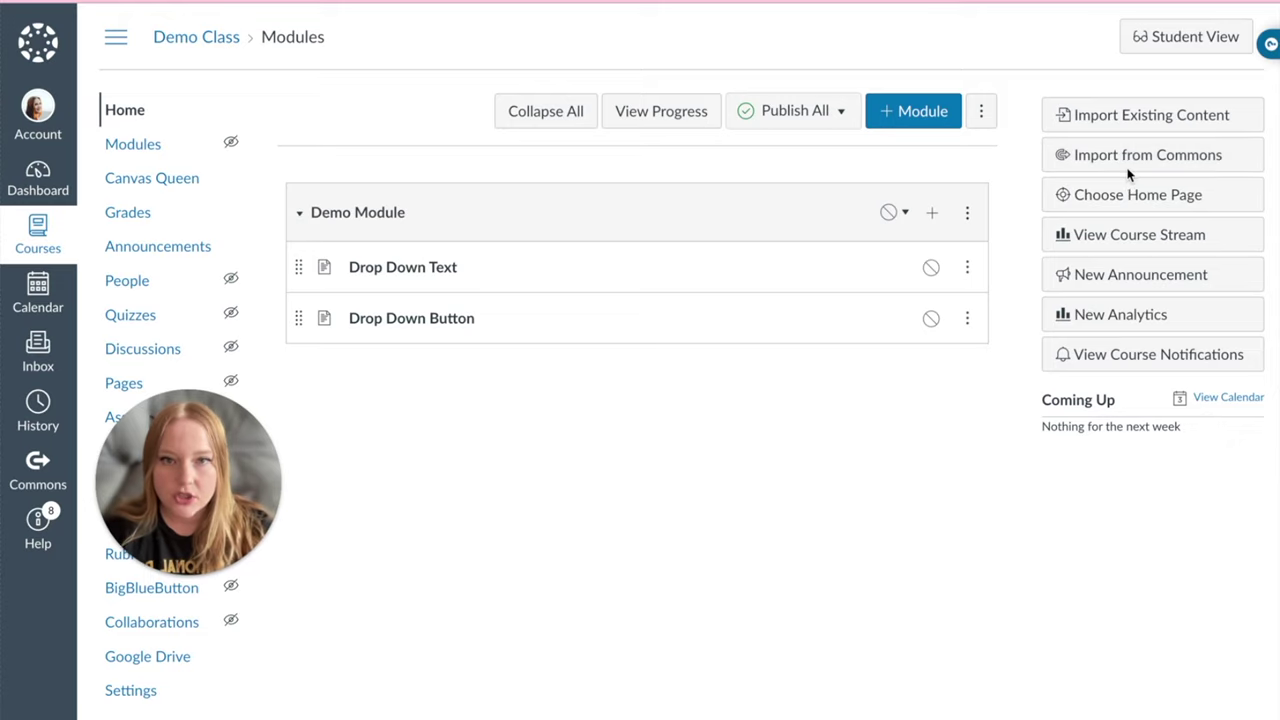
Open the 'Drop Down Text #1' page from the Demo Module list.
{"action": "left_click", "coordinate": [443, 267]}
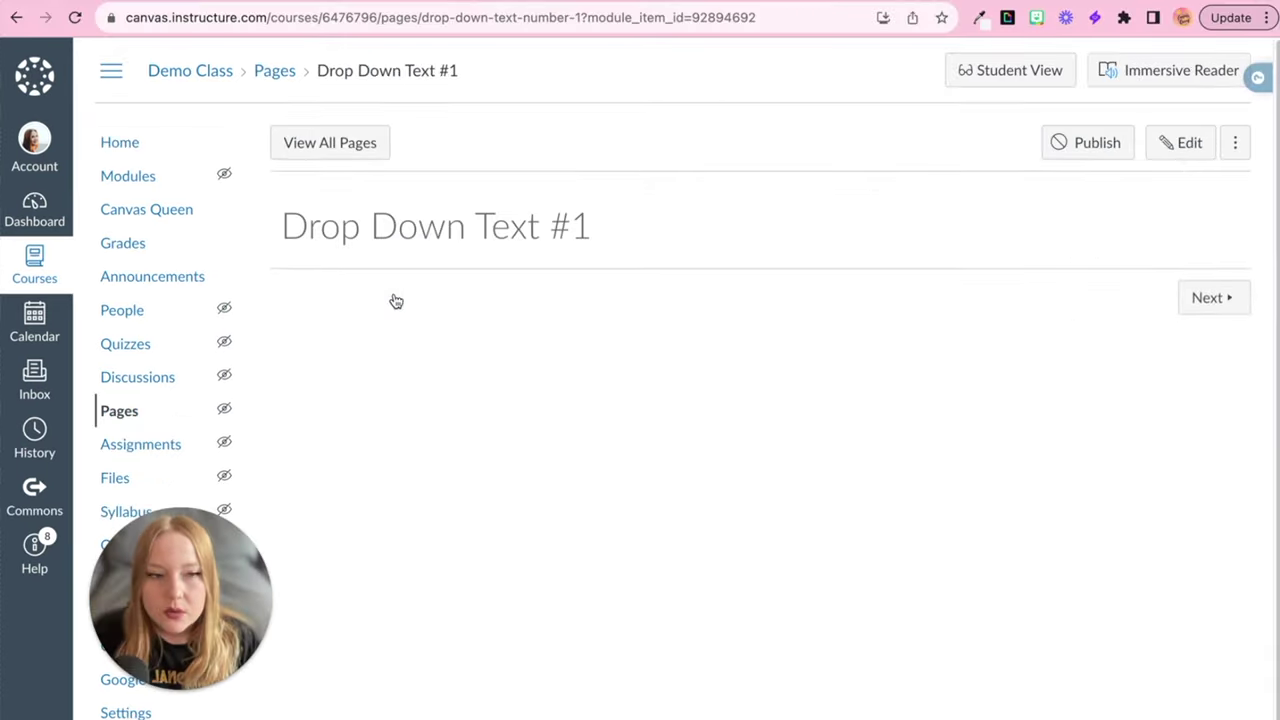
Open Drop Down Text #1 in the raw HTML editor and switch to the Code Keys listing.
{"action": "left_click", "coordinate": [1176, 146]}
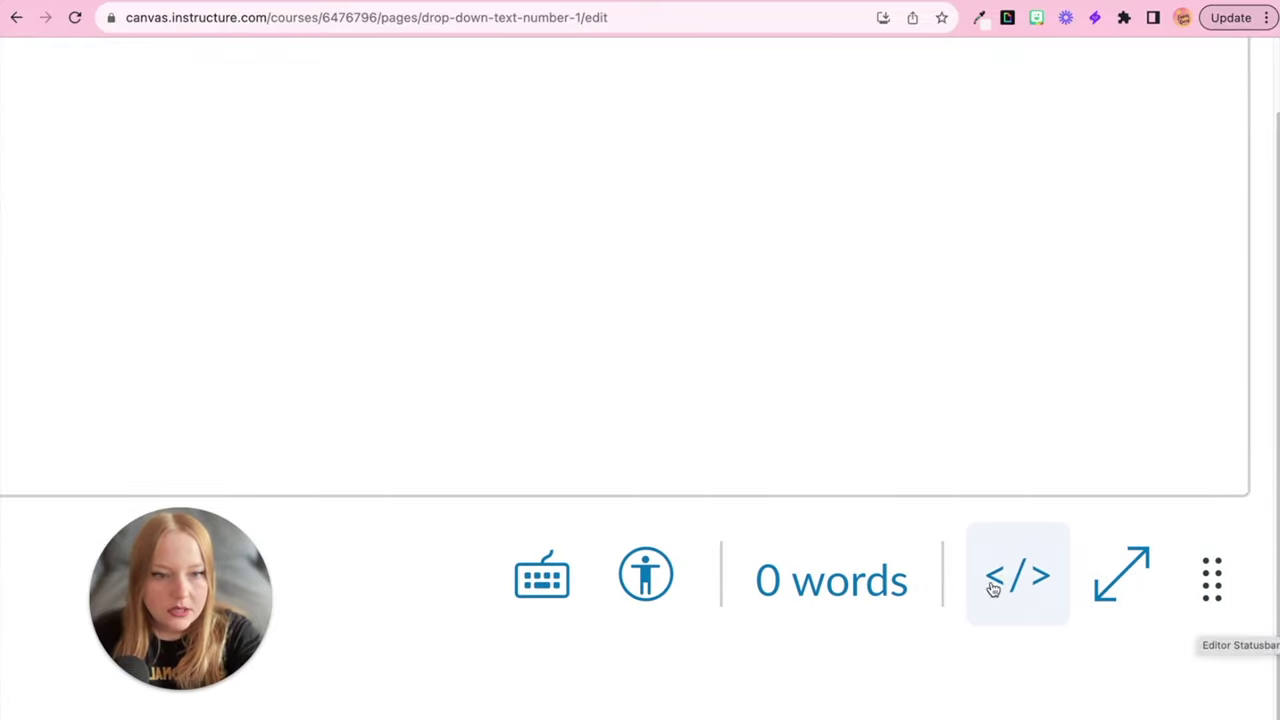
{"action": "left_click", "coordinate": [1017, 594]}
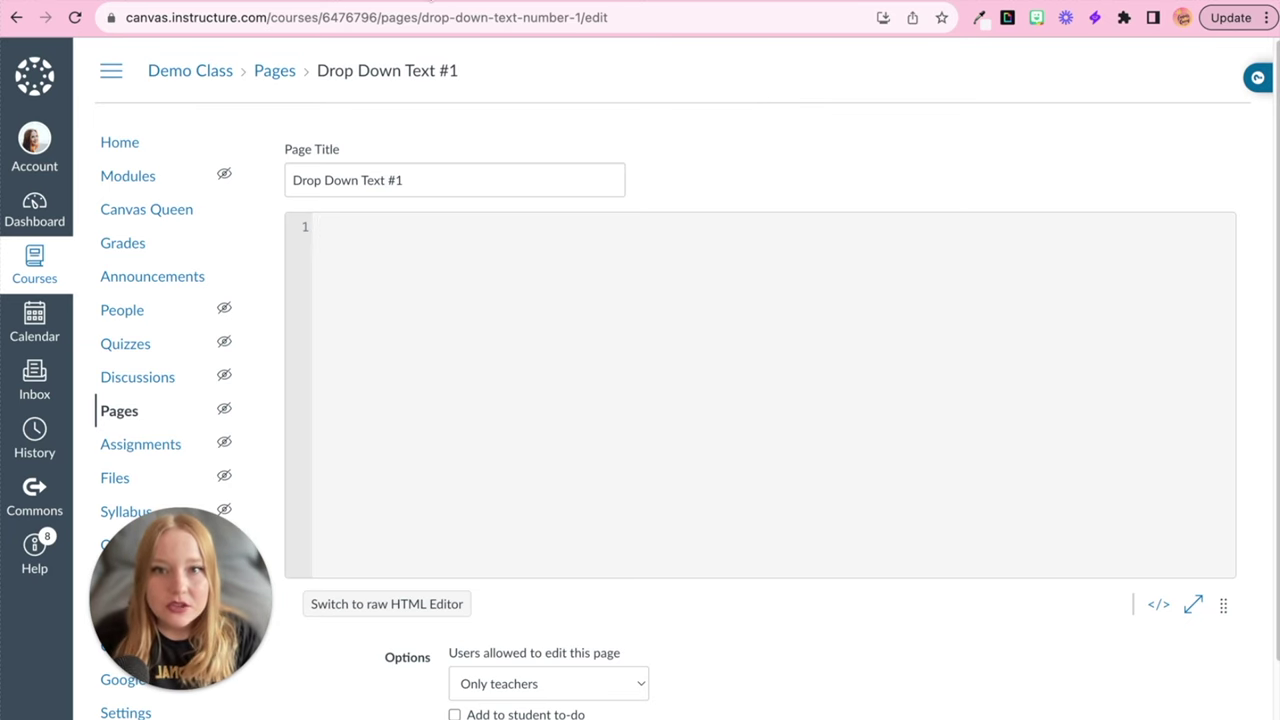
{"action": "left_click", "coordinate": [430, 2]}
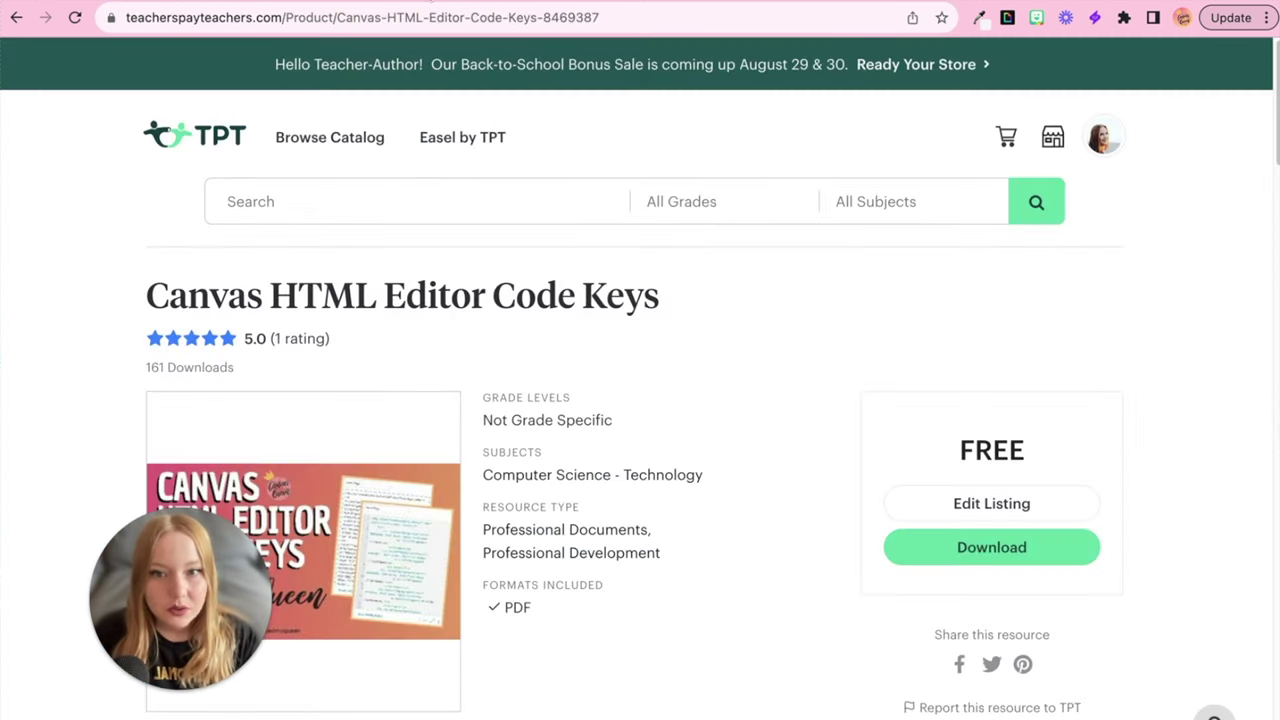
Look over the Canvas HTML Editor Code Keys listing and switch to its Google Slides deck.
{"action": "scroll", "coordinate": [337, 249], "scroll_direction": "down", "scroll_amount": 3}
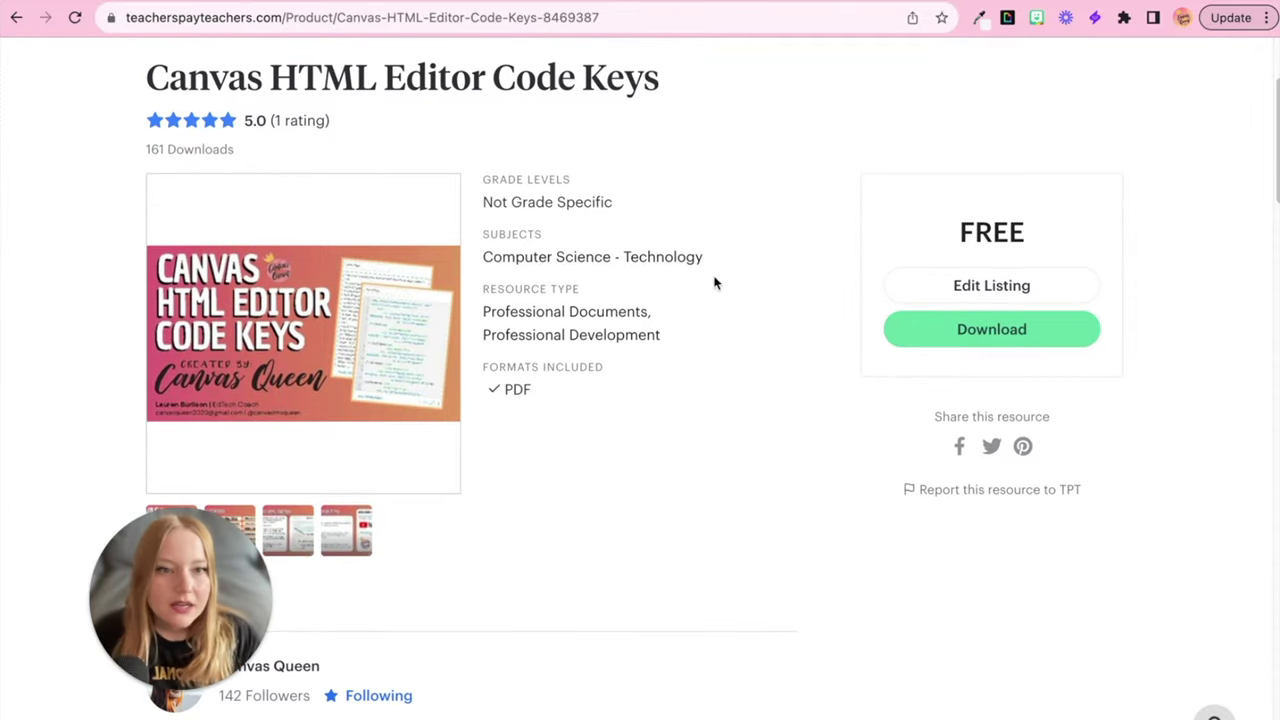
{"action": "left_click", "coordinate": [673, 2]}
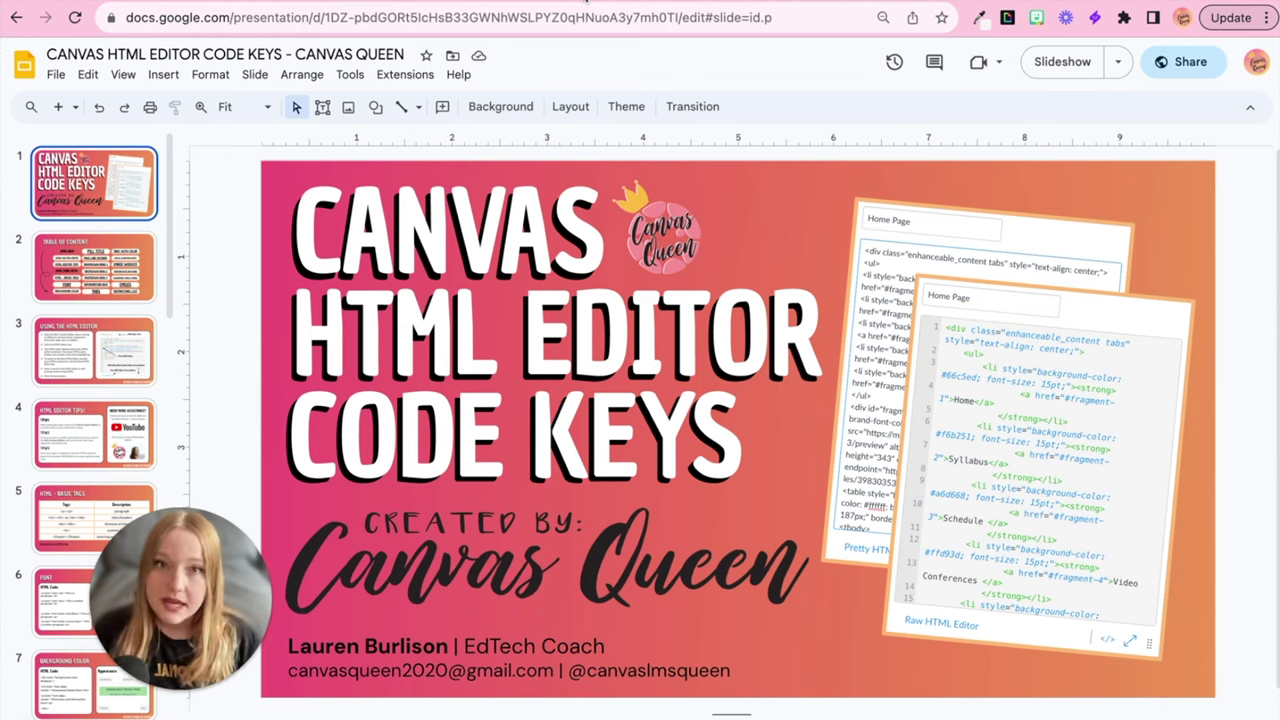
Copy the full HTML code block from the deck's Dropdown Menu 1 slide.
{"action": "left_click", "coordinate": [107, 266]}
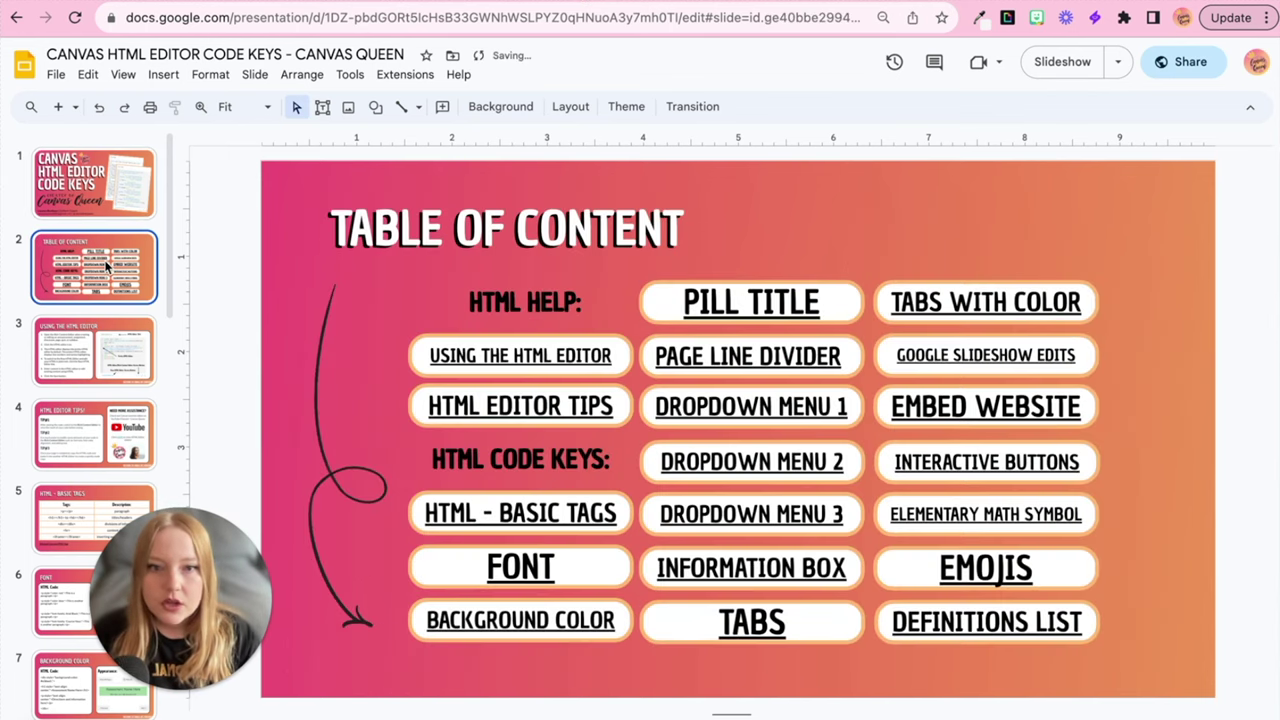
{"action": "left_click", "coordinate": [736, 405]}
{"action": "left_click", "coordinate": [758, 438]}
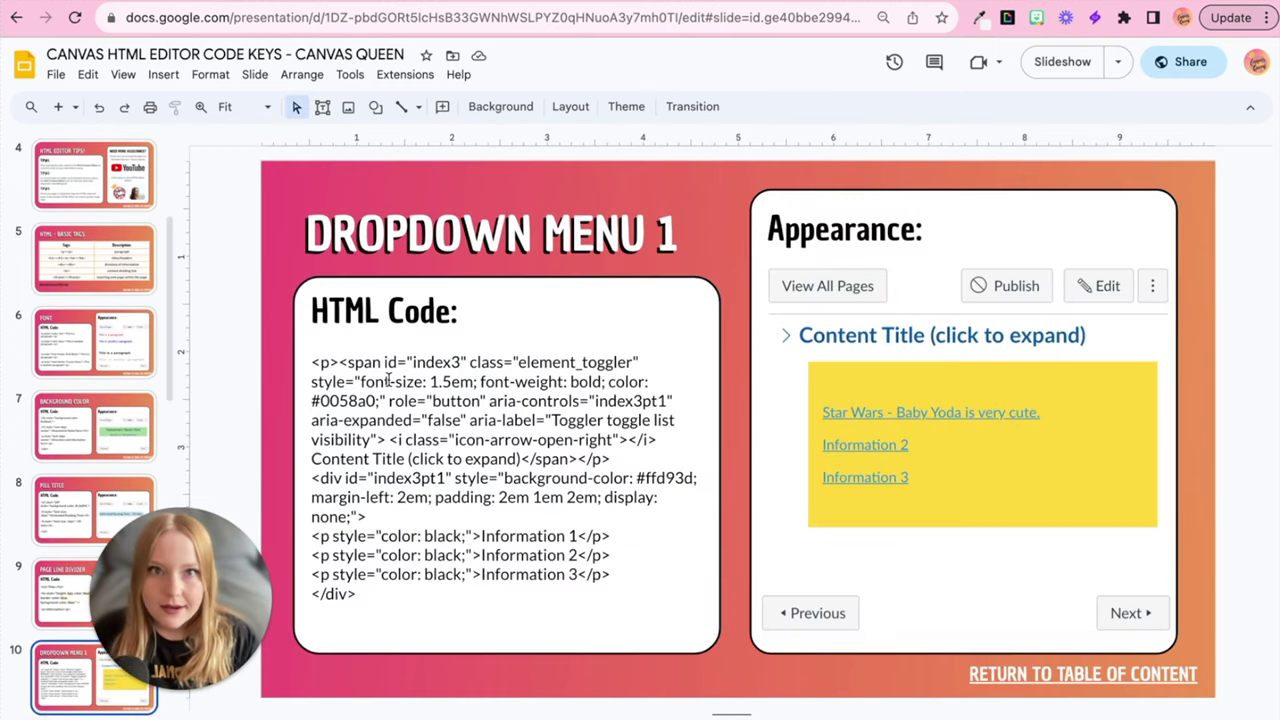
{"action": "left_click_drag", "start_coordinate": [356, 596], "coordinate": [310, 356]}
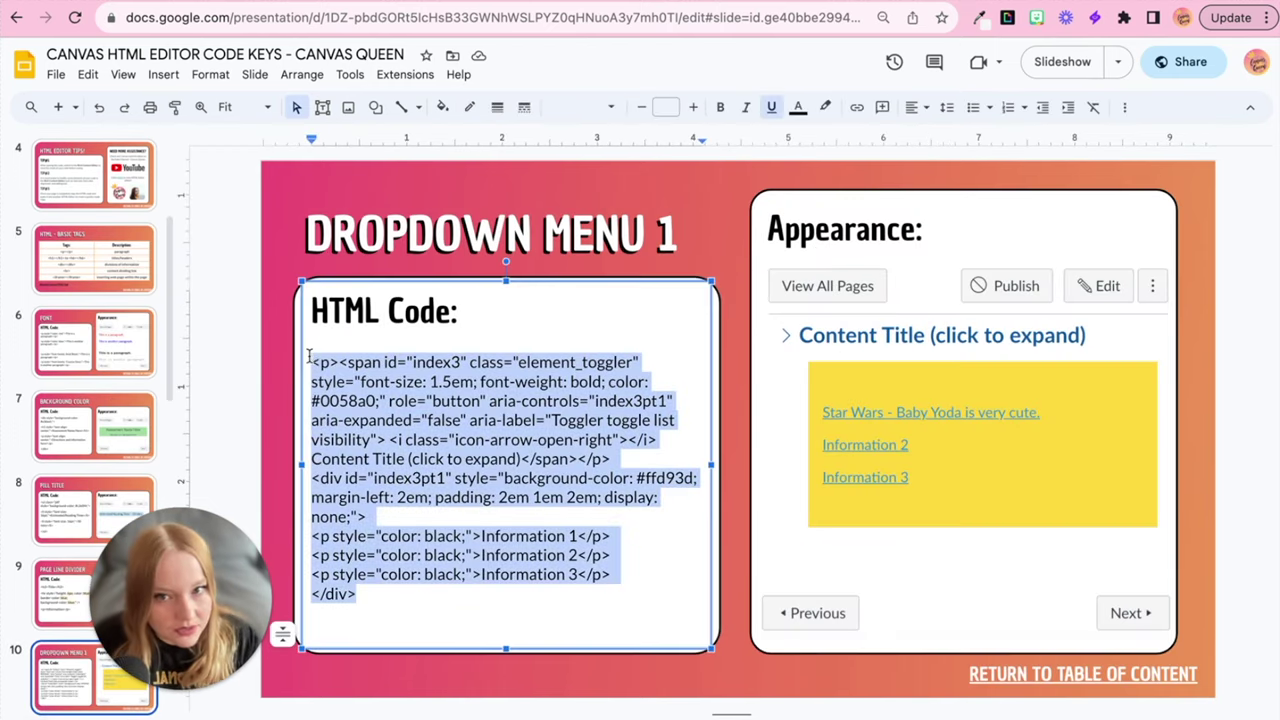
{"action": "right_click", "coordinate": [370, 340]}
{"action": "left_click", "coordinate": [414, 380]}
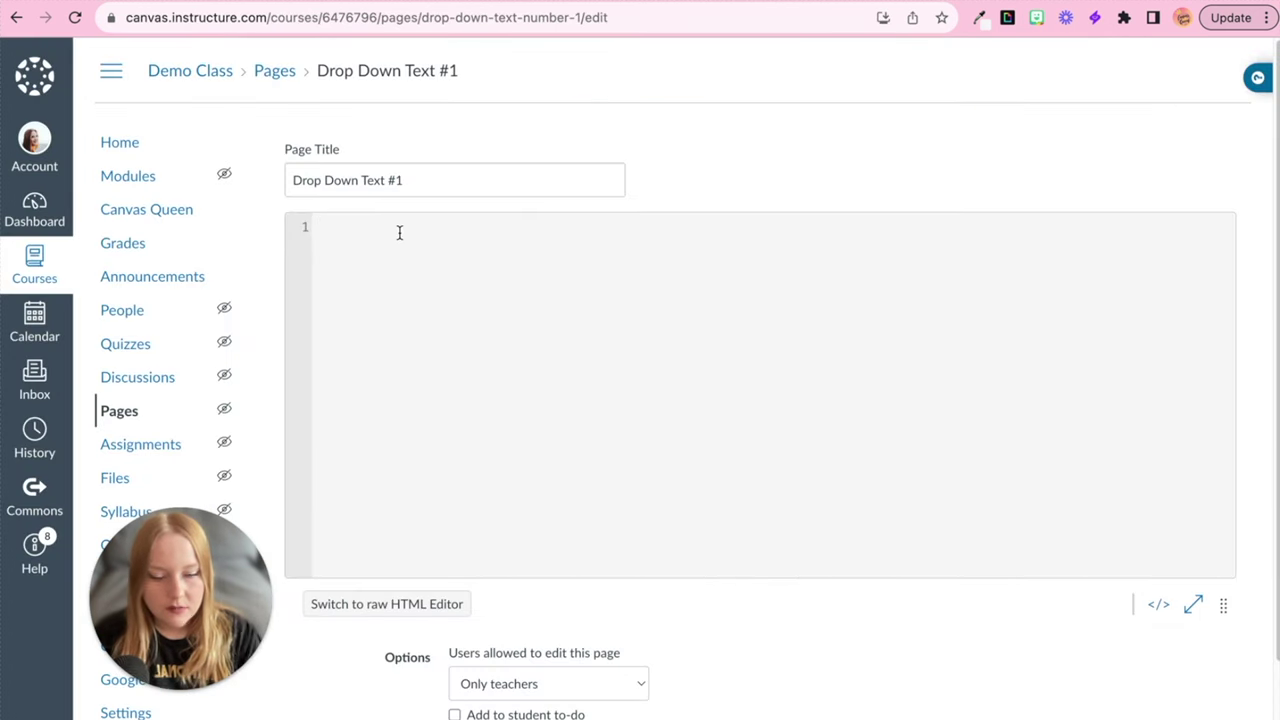
Paste the Dropdown Menu 1 code into the HTML editor and save the page.
{"action": "key", "text": "super+v"}
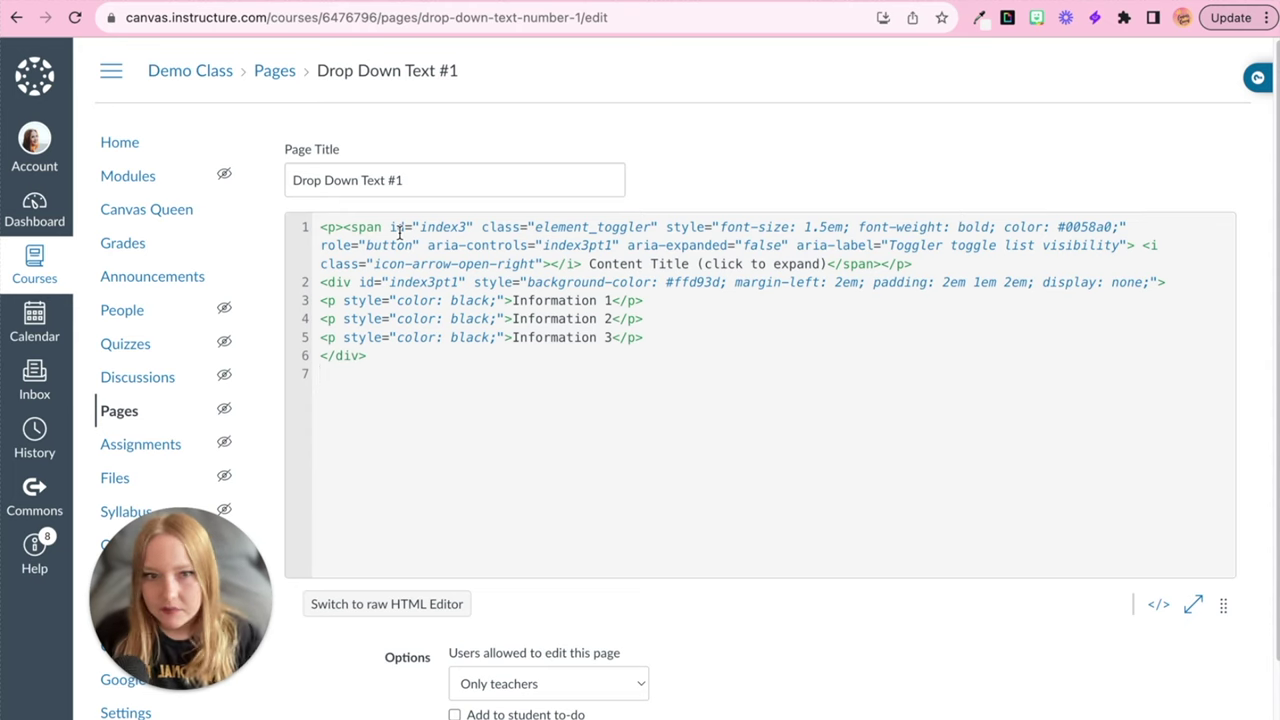
{"action": "scroll", "coordinate": [1243, 608], "scroll_direction": "down", "scroll_amount": 3}
{"action": "left_click", "coordinate": [1212, 706]}
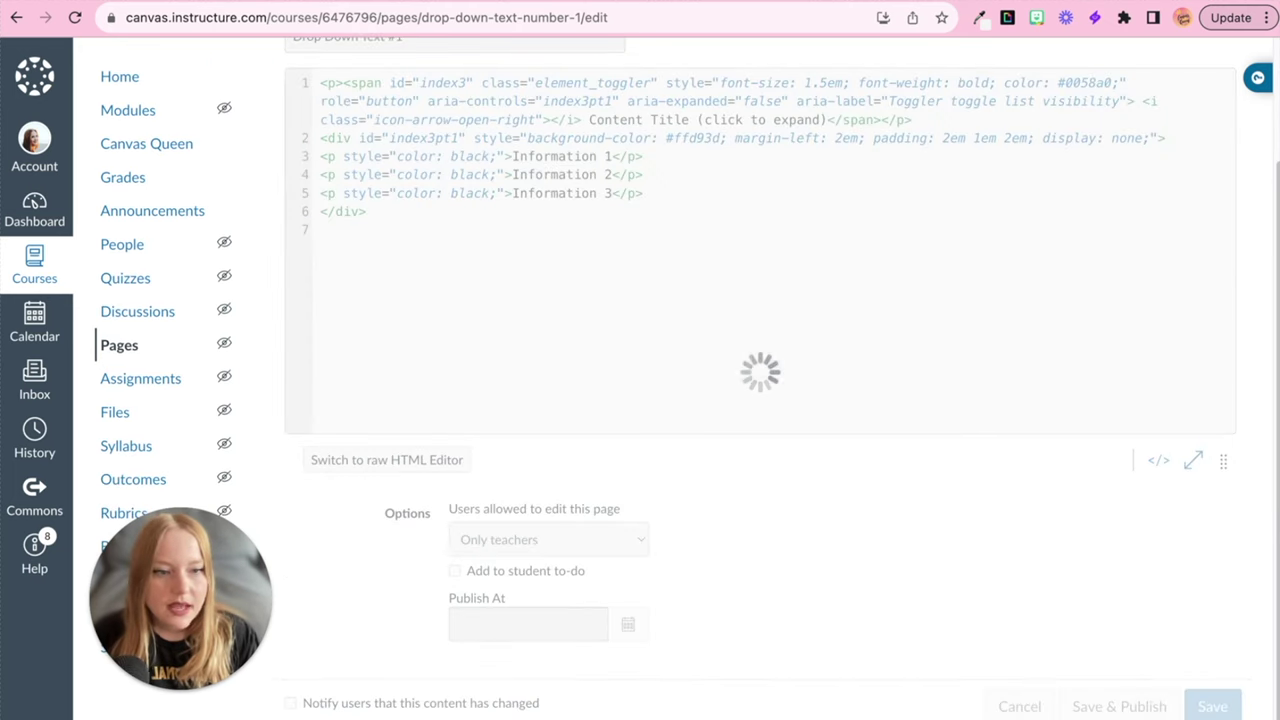
Collapse and re-expand the yellow 'Content Title' box, then reopen the page for editing.
{"action": "left_click", "coordinate": [460, 284]}
{"action": "left_click", "coordinate": [463, 285]}
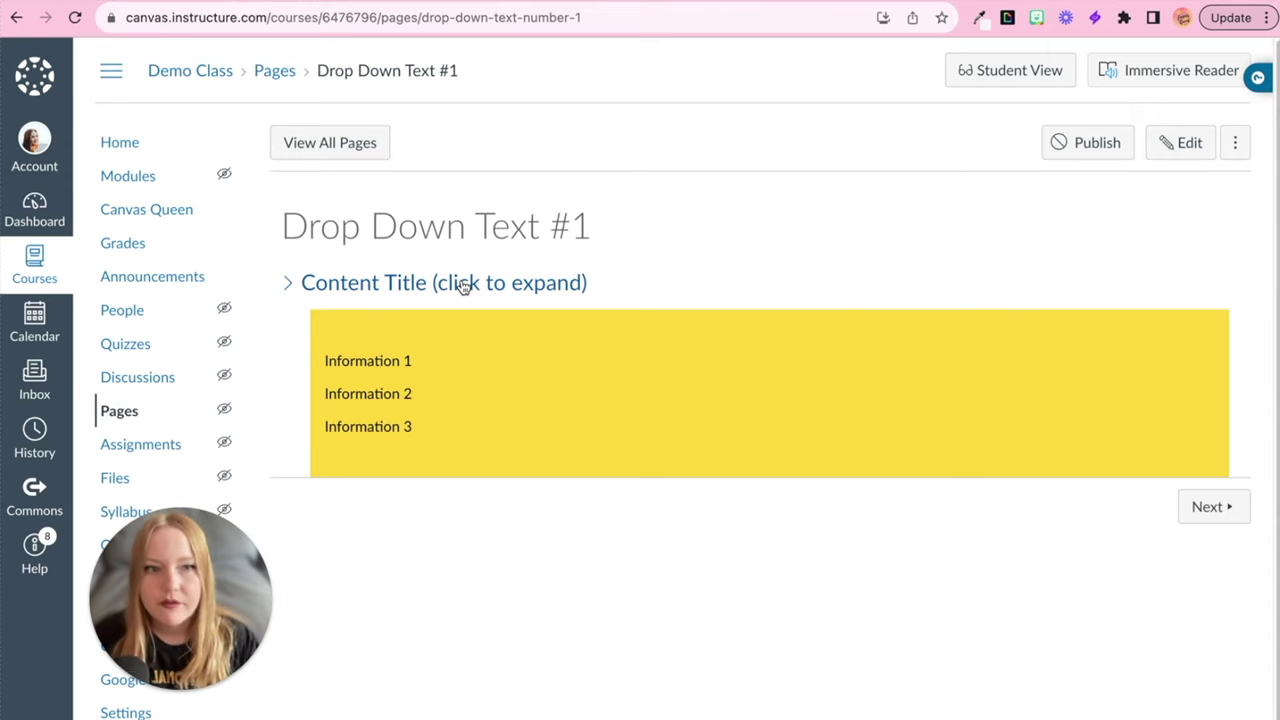
{"action": "left_click", "coordinate": [1188, 143]}
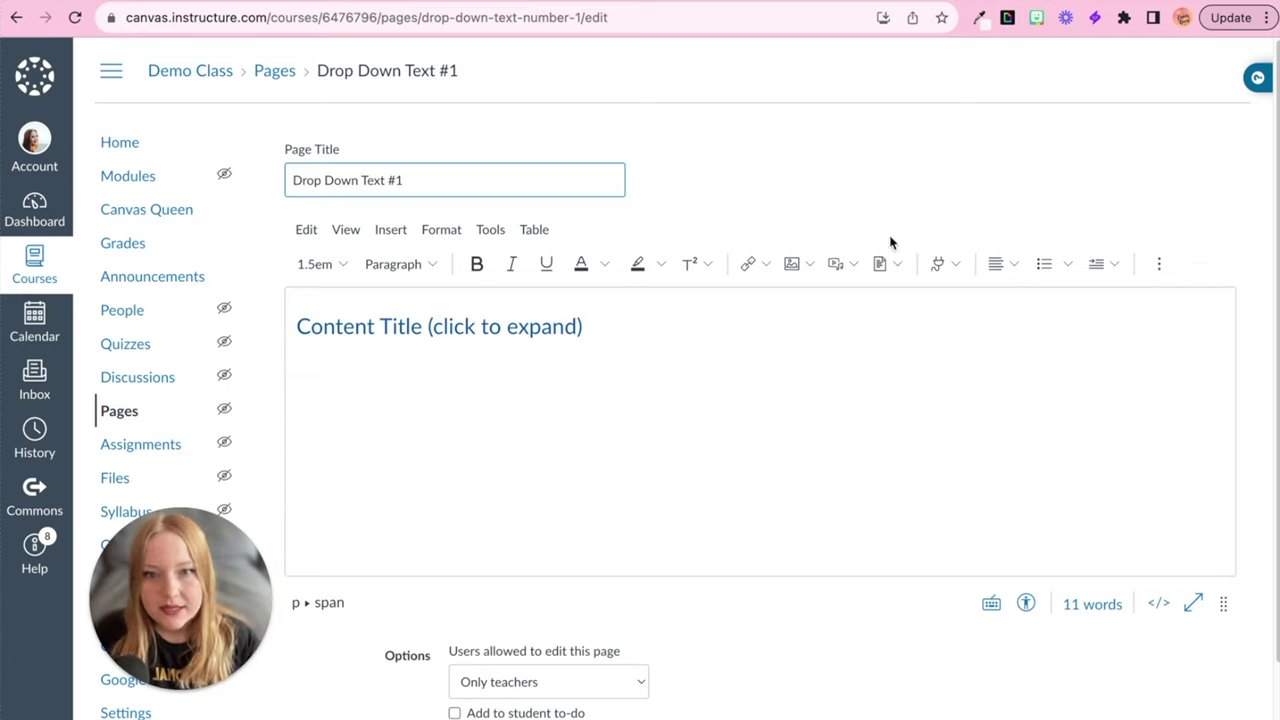
Show the HTML code with the toggler heading and the yellow Information 1–3 div.
{"action": "left_click", "coordinate": [582, 355]}
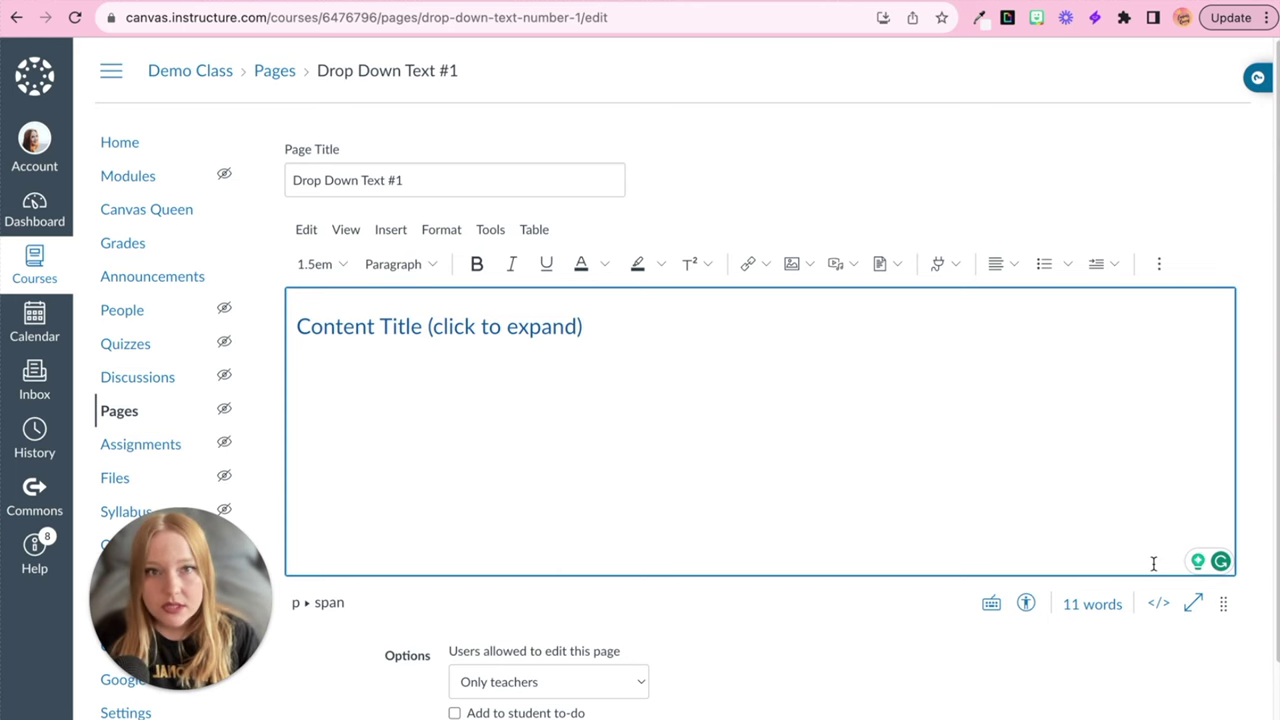
{"action": "left_click", "coordinate": [1158, 603]}
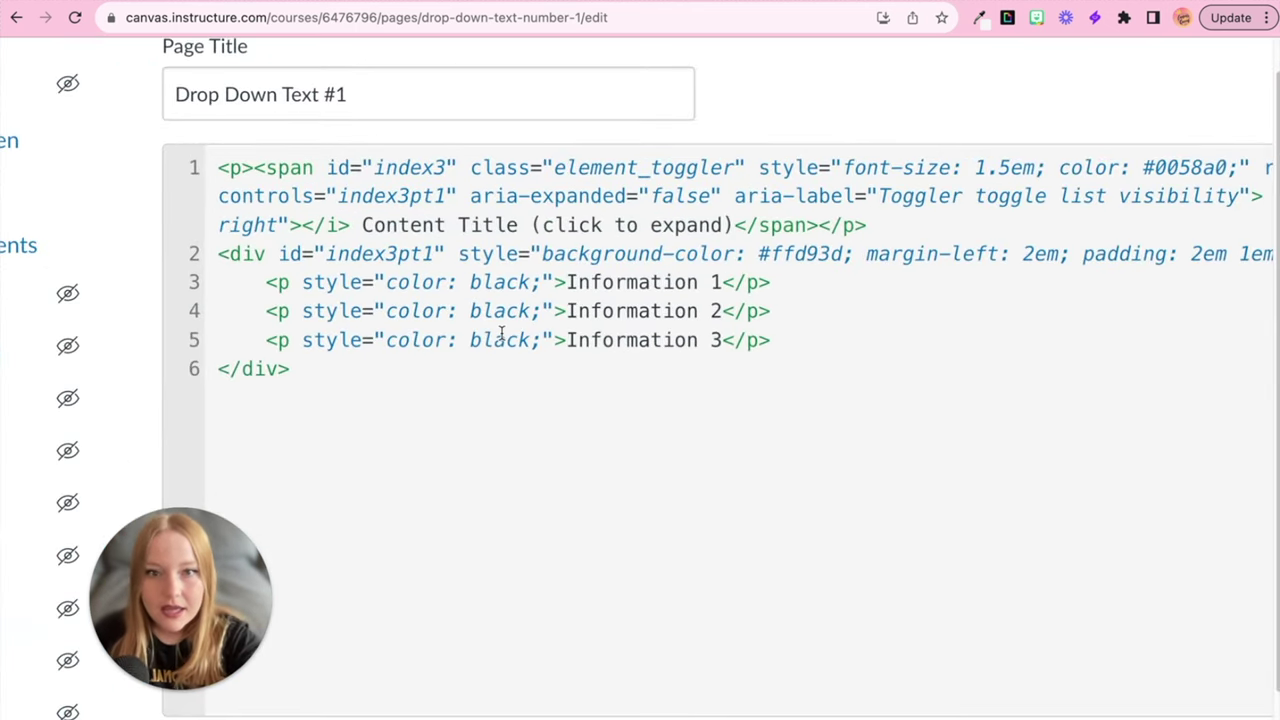
{"action": "scroll", "coordinate": [501, 333], "scroll_direction": "right", "scroll_amount": 3}
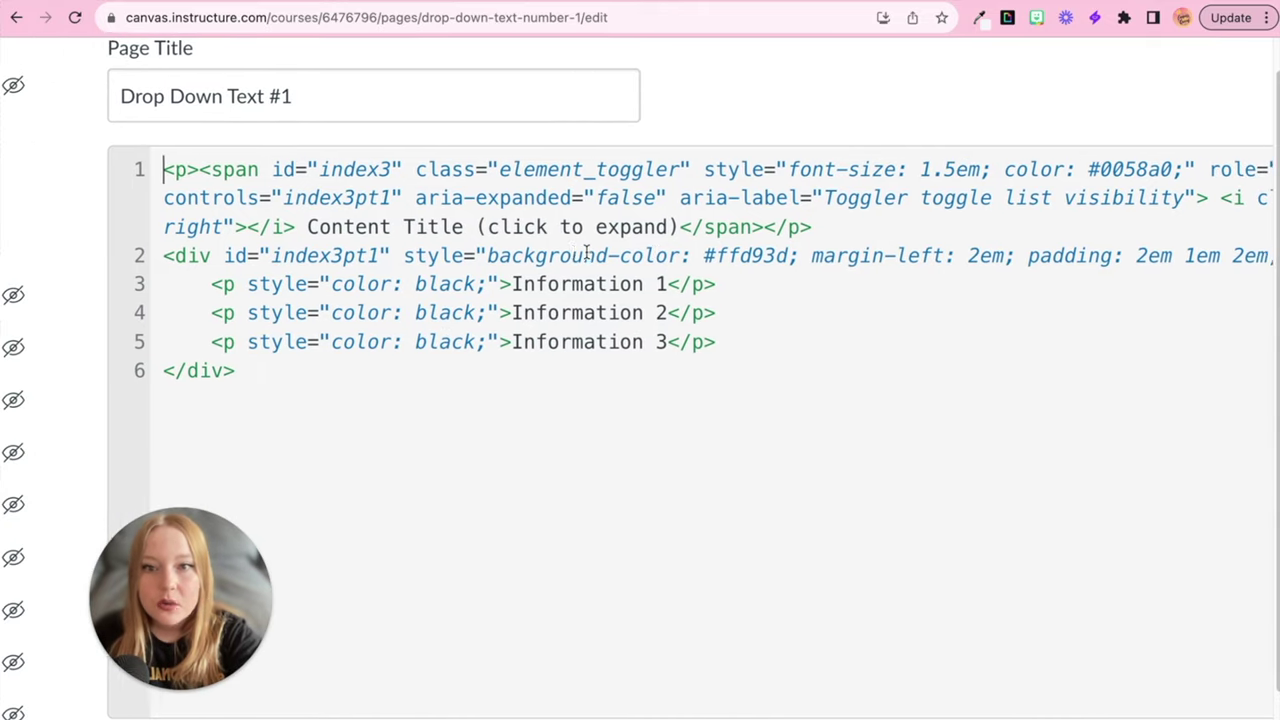
{"action": "scroll", "coordinate": [587, 252], "scroll_direction": "left", "scroll_amount": 1}
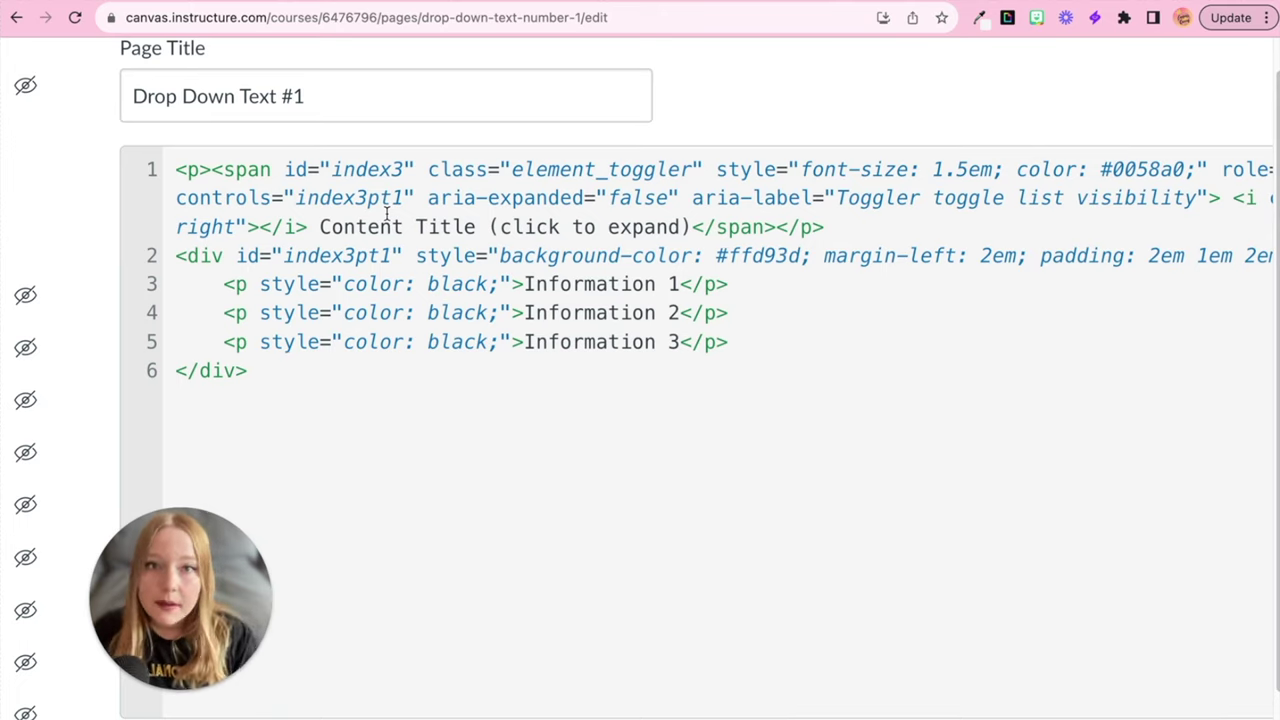
Retitle the drop-down heading to 'Waves (click to expand definition)'.
{"action": "left_click_drag", "start_coordinate": [319, 227], "coordinate": [476, 227]}
{"action": "type", "text": "Wa"}
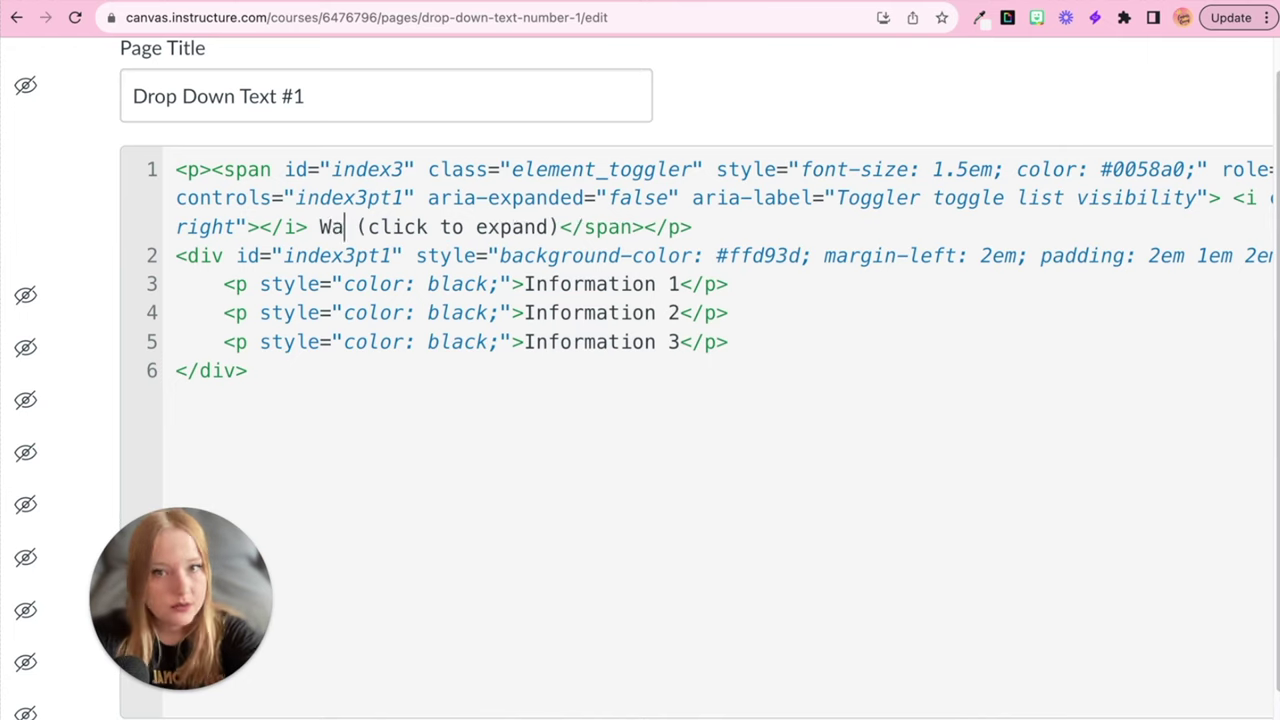
{"action": "type", "text": "ves"}
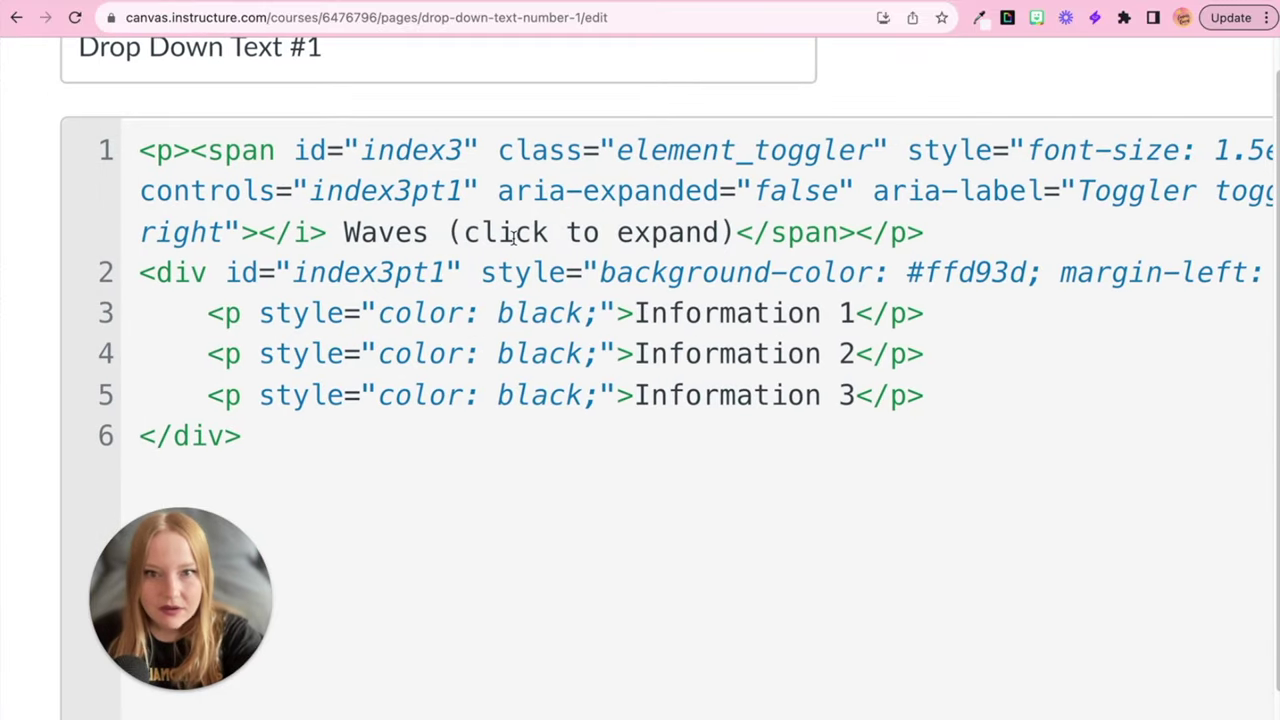
{"action": "left_click", "coordinate": [720, 232]}
{"action": "type", "text": "definition"}
{"action": "key", "text": "BackSpace"}
{"action": "key", "text": "BackSpace"}
{"action": "key", "text": "BackSpace"}
{"action": "type", "text": "nition"}
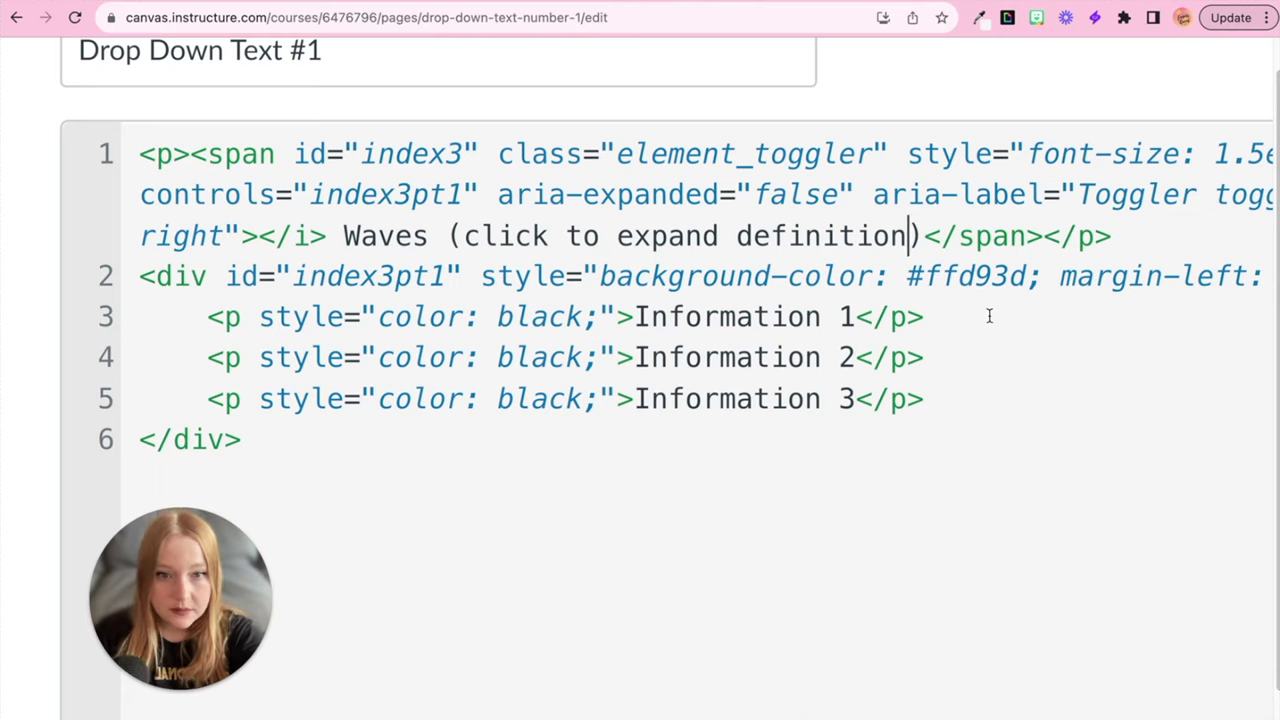
Replace the 'Information 1' placeholder with the pasted wave definition.
{"action": "key", "text": "ctrl+minus"}
{"action": "key", "text": "ctrl+plus"}
{"action": "key", "text": "ctrl+plus"}
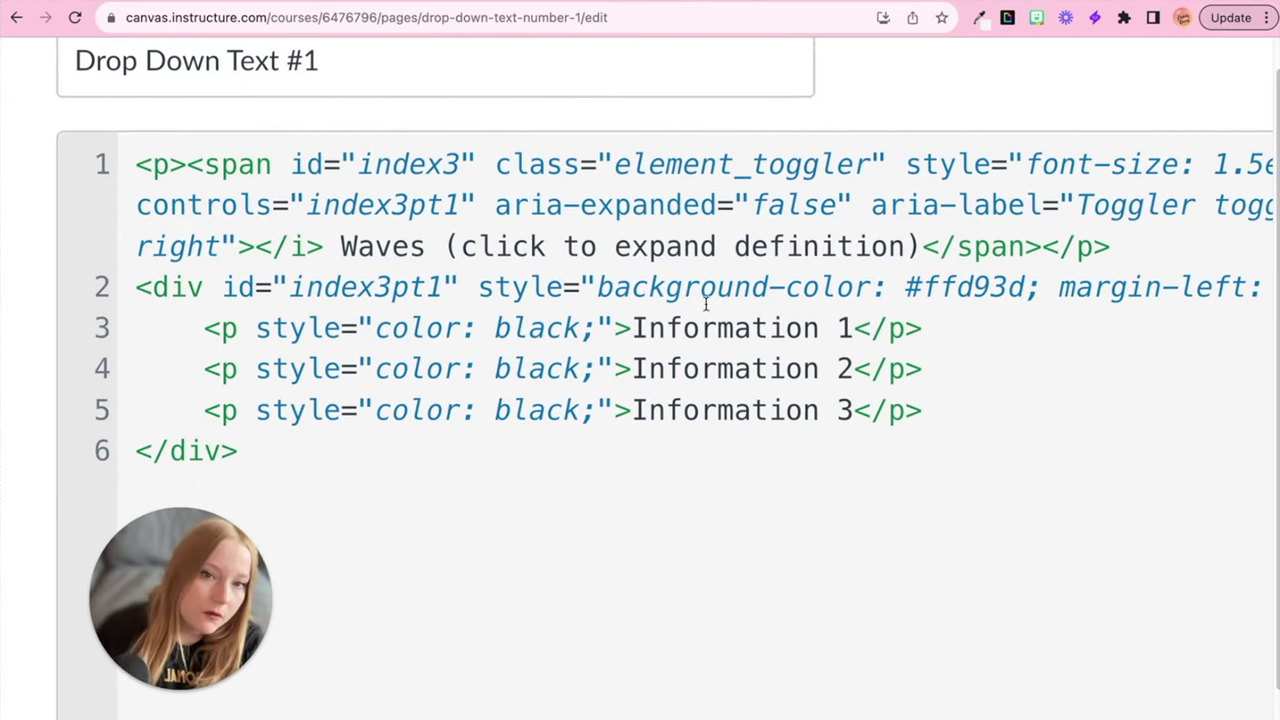
{"action": "key", "text": "ctrl+minus"}
{"action": "left_click_drag", "start_coordinate": [680, 342], "coordinate": [493, 340]}
{"action": "key", "text": "ctrl+v"}
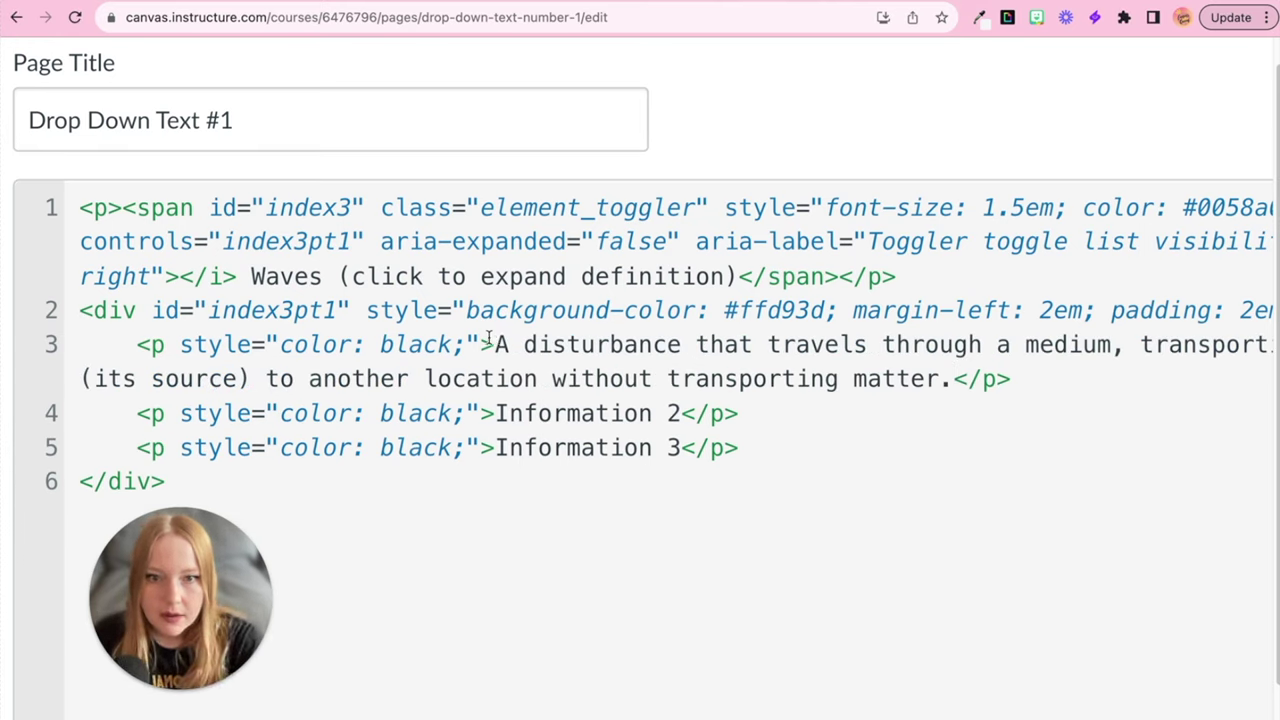
{"action": "key", "text": "ctrl+minus"}
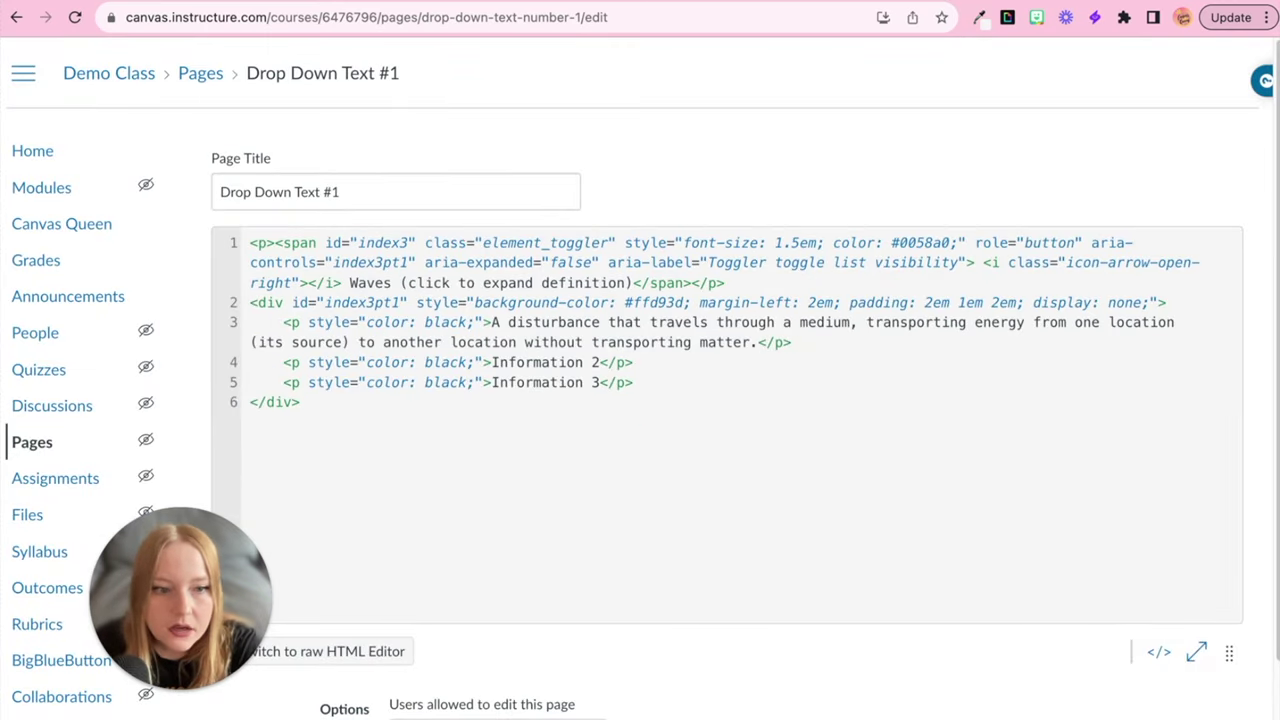
{"action": "left_click", "coordinate": [1158, 654]}
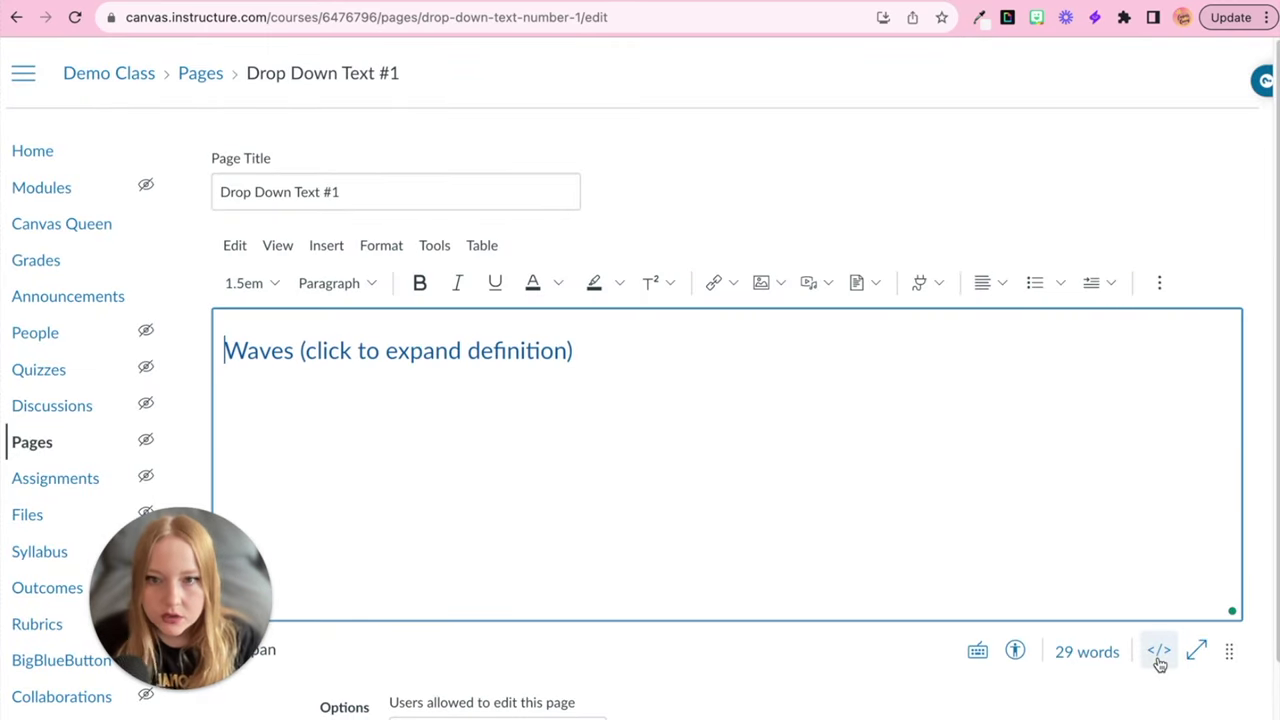
Upload Types-of-Waves-1.png and insert it below the Waves heading.
{"action": "left_click", "coordinate": [826, 394]}
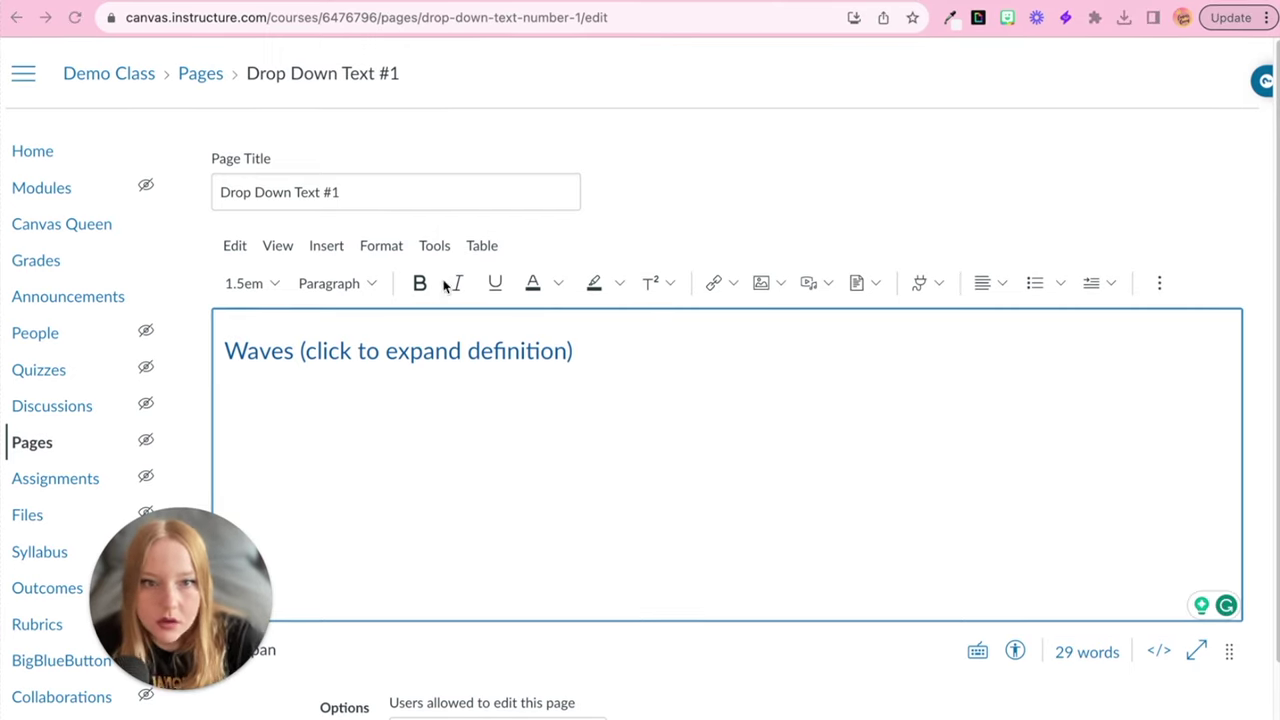
{"action": "left_click", "coordinate": [780, 284]}
{"action": "left_click", "coordinate": [787, 322]}
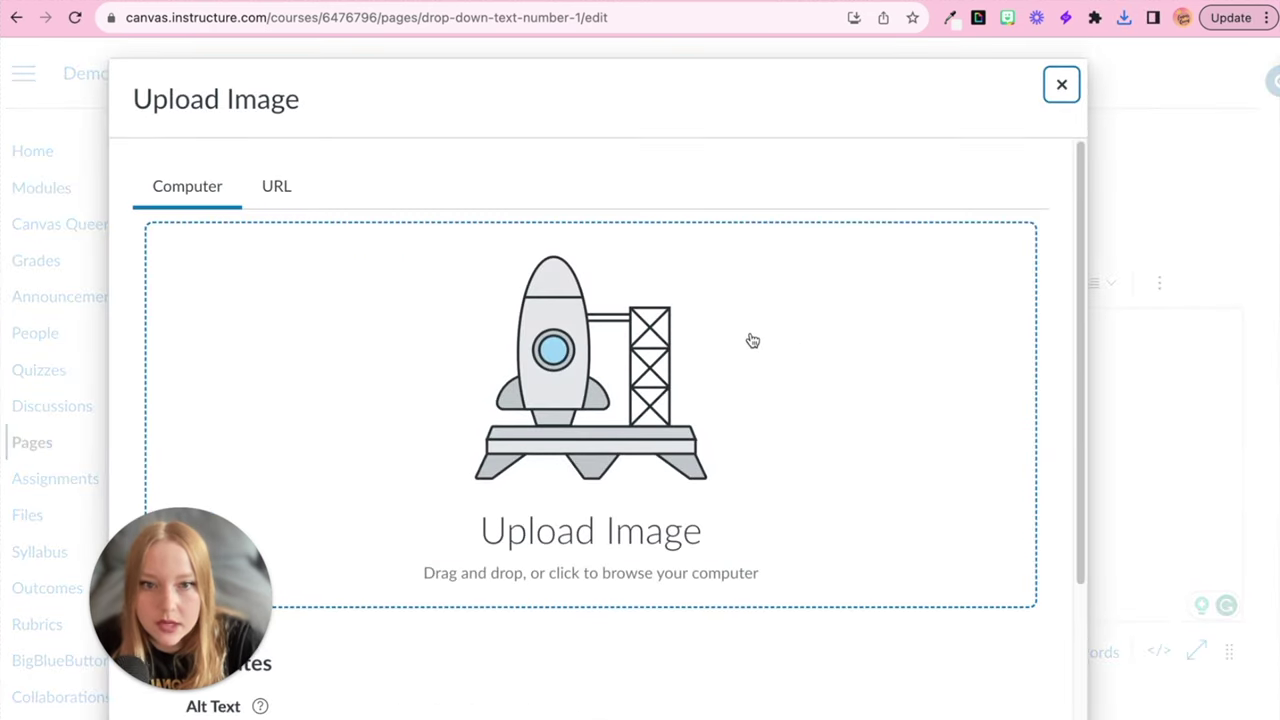
{"action": "left_click", "coordinate": [748, 334]}
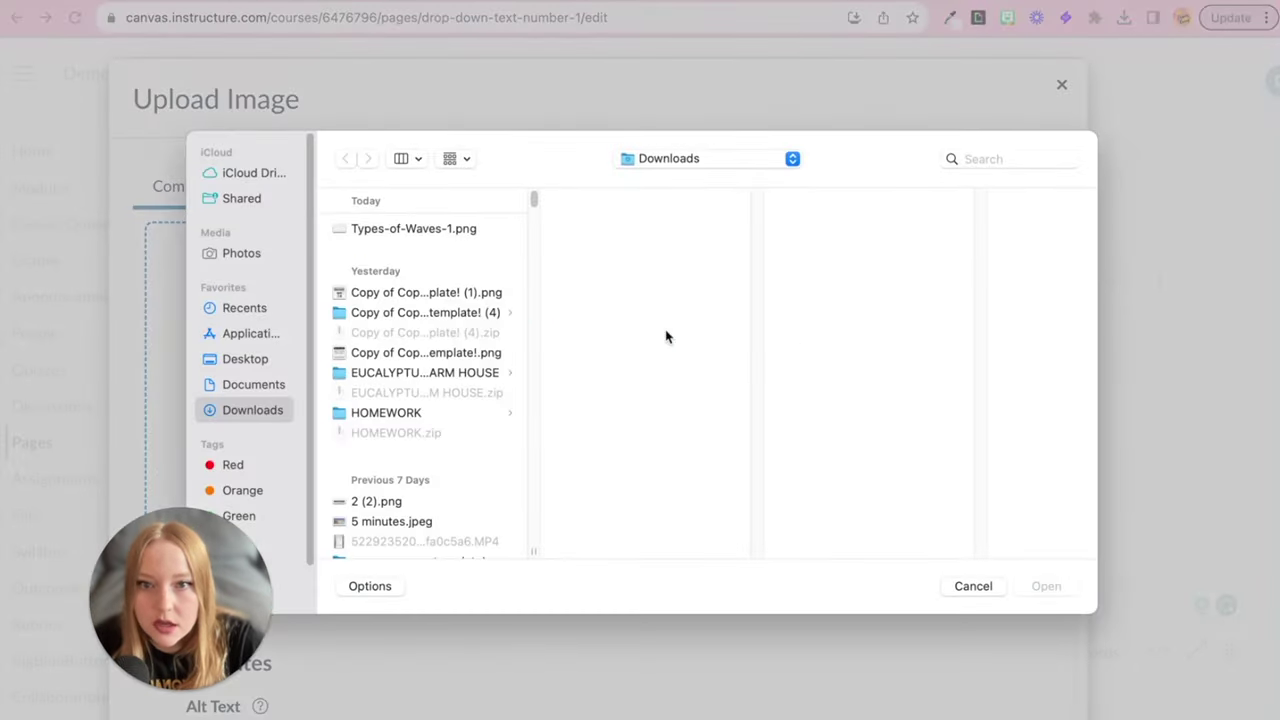
{"action": "left_click", "coordinate": [374, 230]}
{"action": "left_click", "coordinate": [1046, 586]}
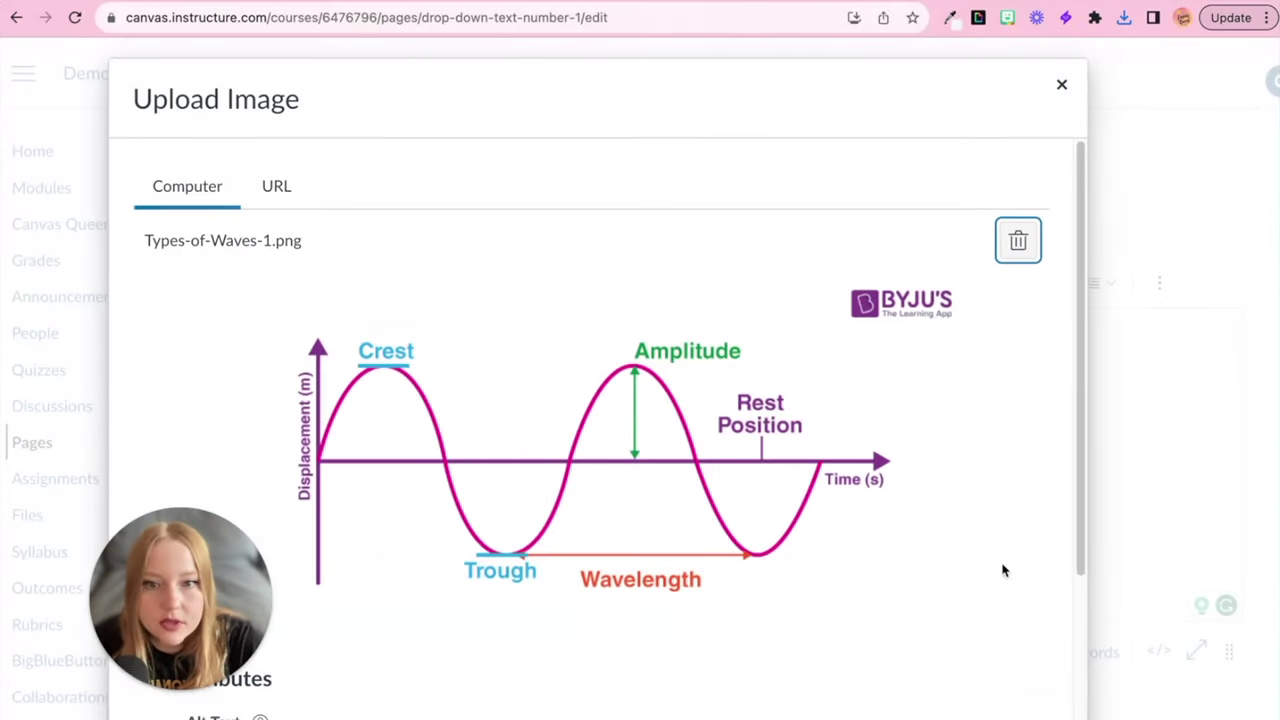
{"action": "scroll", "coordinate": [886, 550], "scroll_direction": "down", "scroll_amount": 1}
{"action": "scroll", "coordinate": [950, 600], "scroll_direction": "down", "scroll_amount": 5}
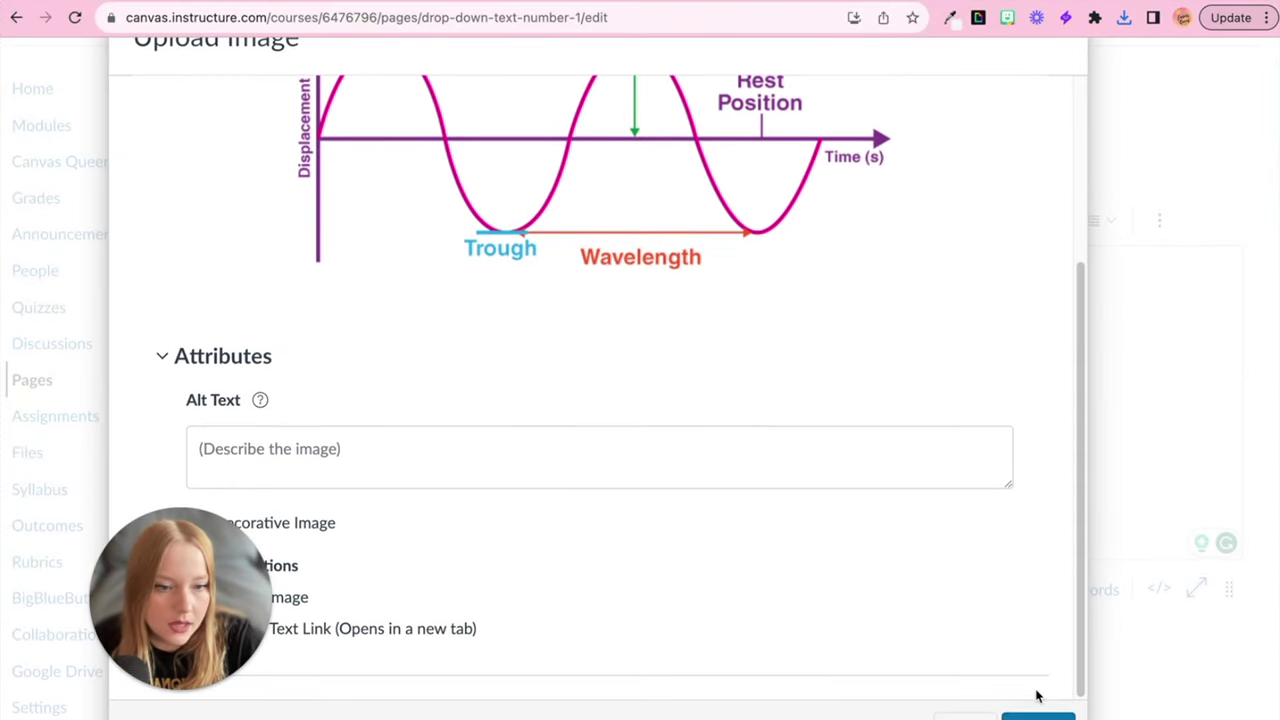
{"action": "left_click", "coordinate": [1040, 712]}
Save the page and expand the Waves toggler to preview the diagram and definition box.
{"action": "scroll", "coordinate": [1096, 376], "scroll_direction": "down", "scroll_amount": 2}
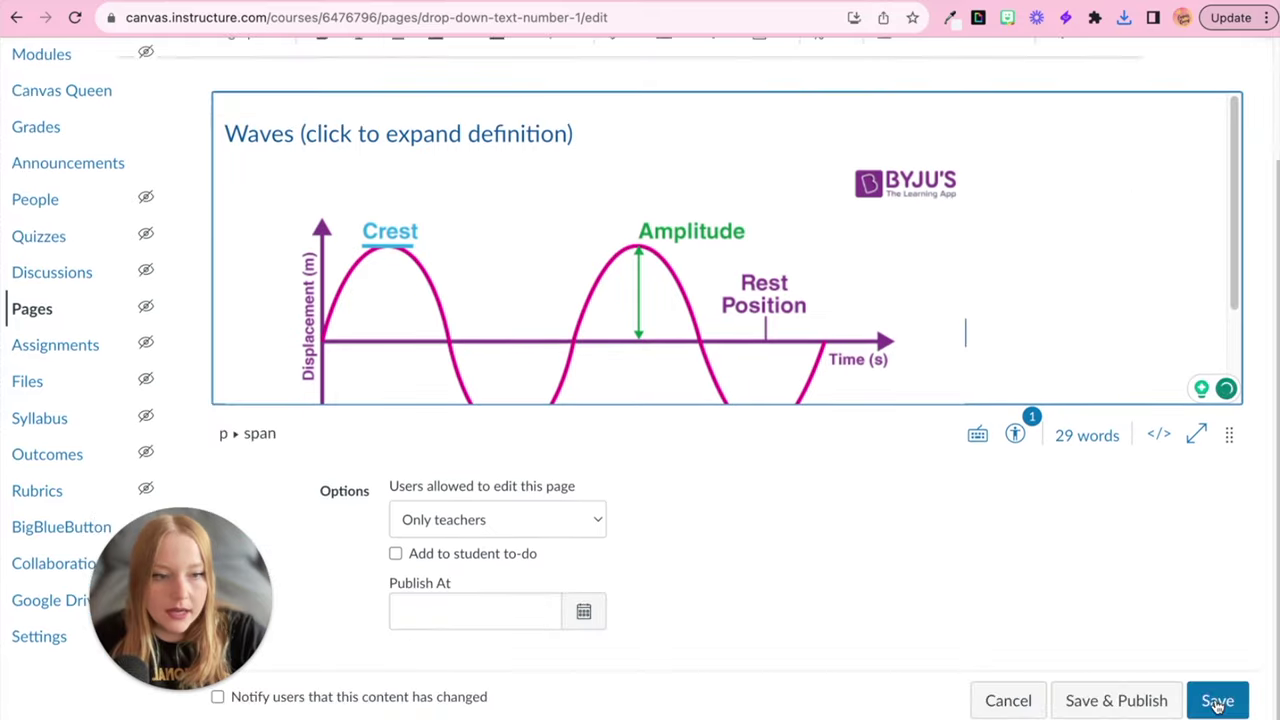
{"action": "left_click", "coordinate": [1217, 698]}
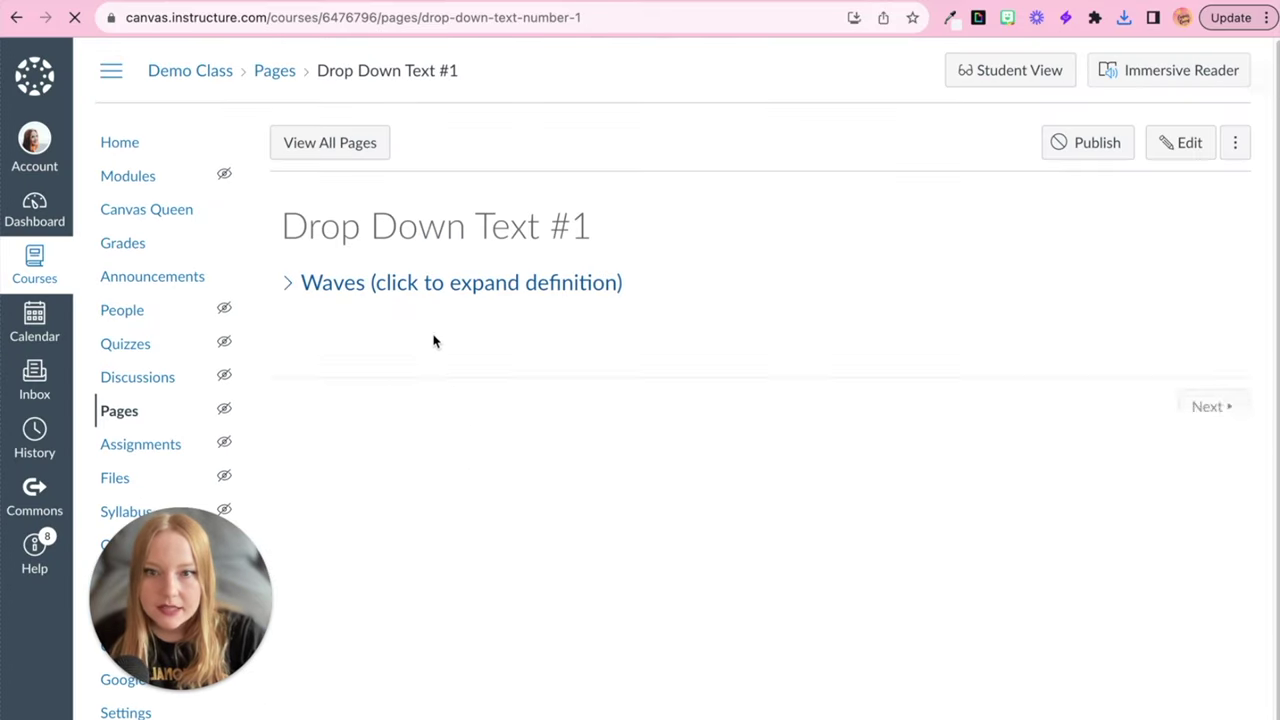
{"action": "left_click", "coordinate": [370, 283]}
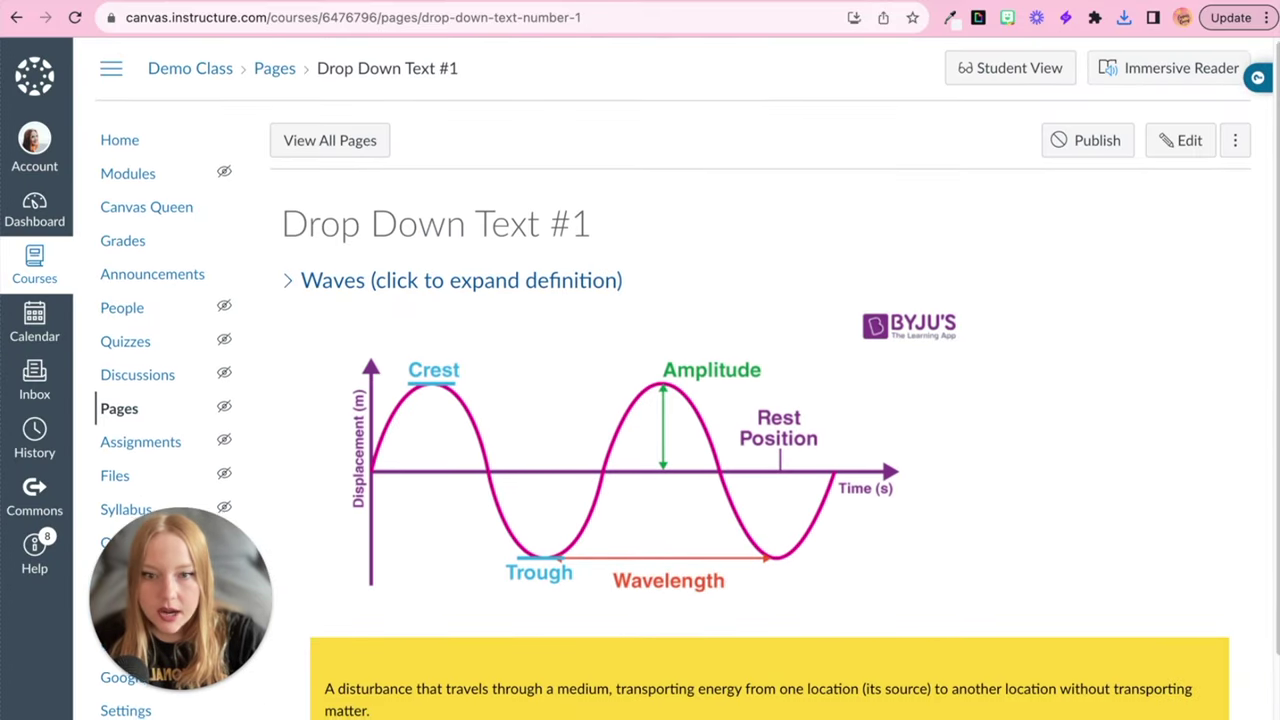
{"action": "scroll", "coordinate": [623, 675], "scroll_direction": "down", "scroll_amount": 3}
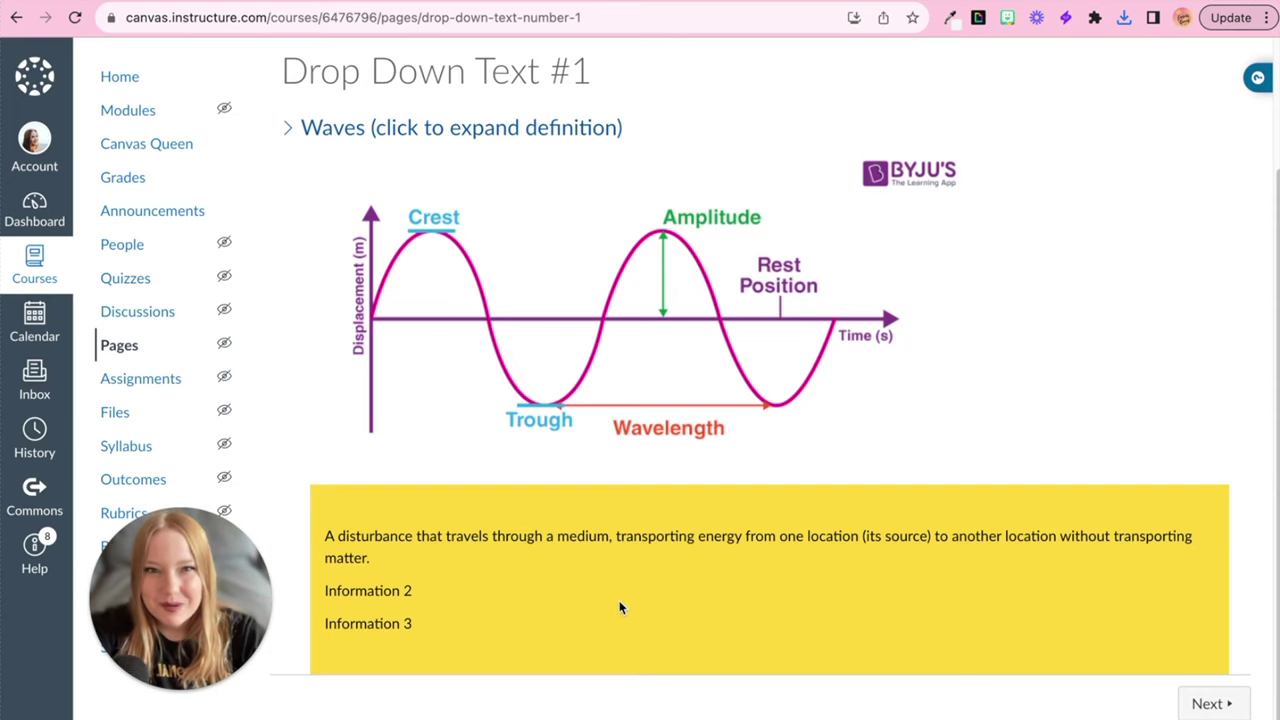
{"action": "scroll", "coordinate": [619, 604], "scroll_direction": "up", "scroll_amount": 1}
{"action": "scroll", "coordinate": [616, 598], "scroll_direction": "up", "scroll_amount": 1}
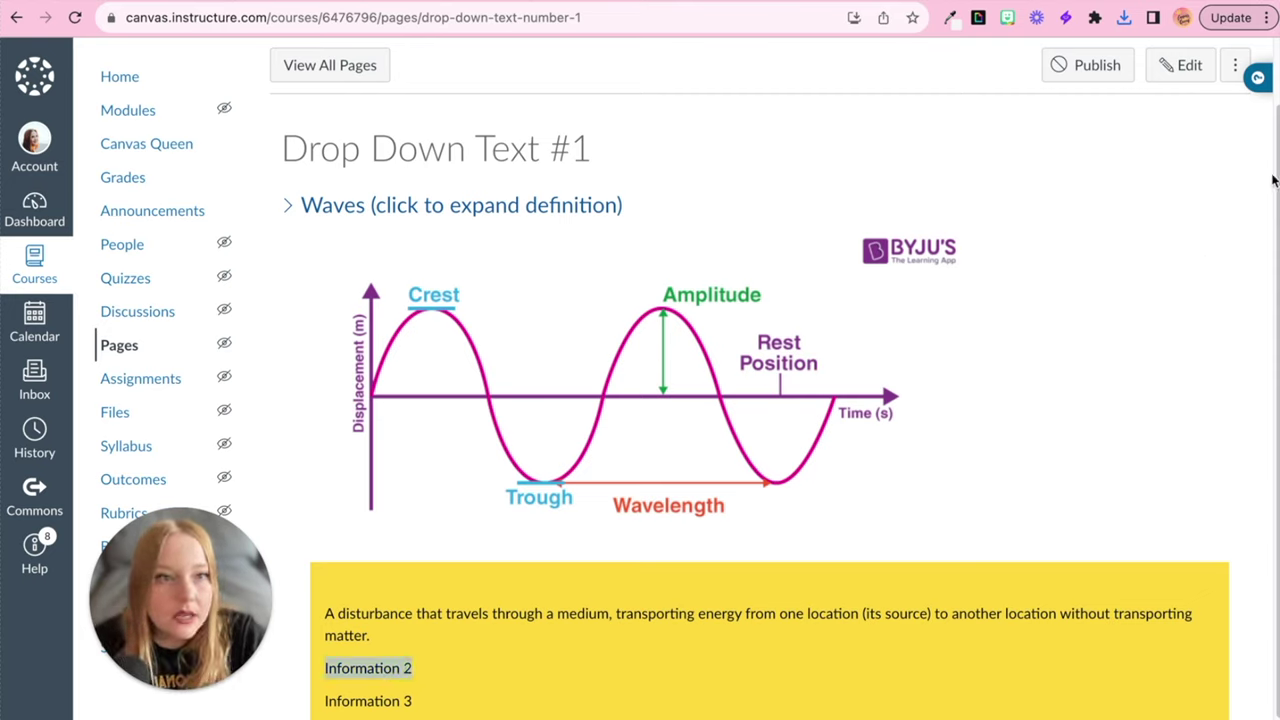
{"action": "left_click", "coordinate": [1196, 240]}
Cut the Types-of-Waves-1.png image tag out of the page's HTML code.
{"action": "left_click", "coordinate": [1188, 66]}
{"action": "left_click", "coordinate": [1158, 604]}
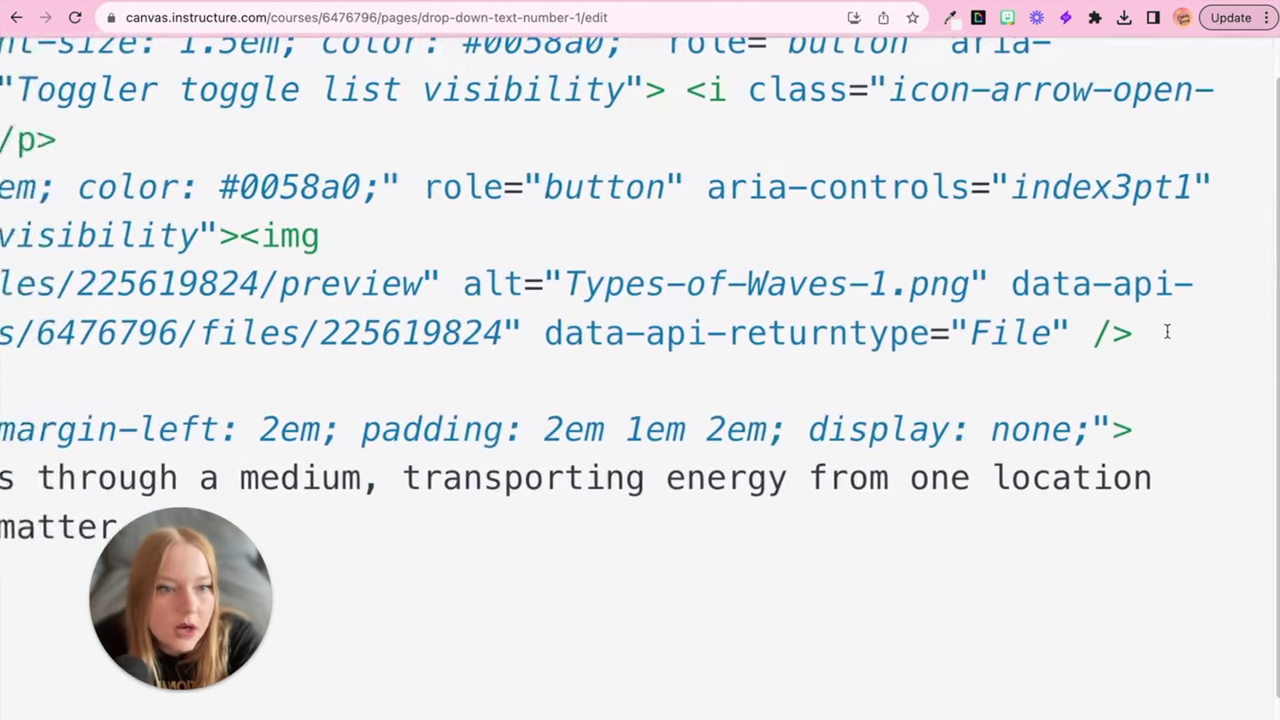
{"action": "left_click_drag", "start_coordinate": [1092, 340], "coordinate": [1046, 335]}
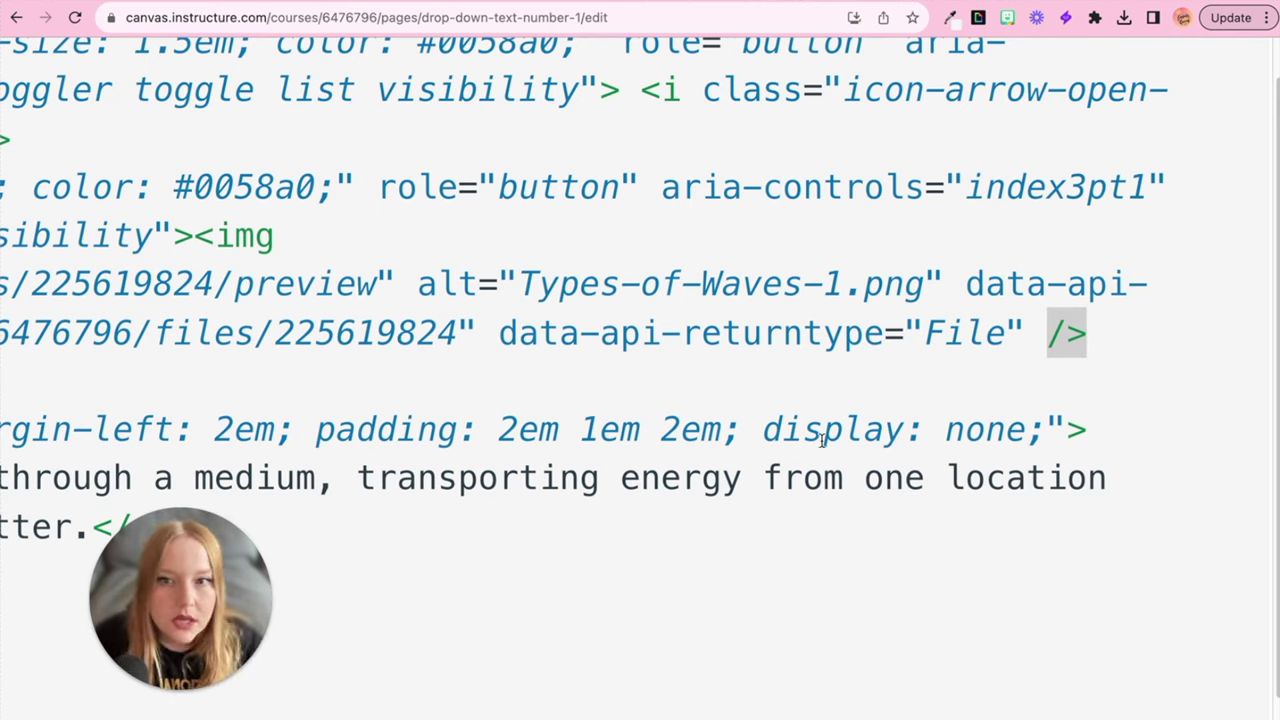
{"action": "left_click_drag", "start_coordinate": [197, 237], "coordinate": [537, 290]}
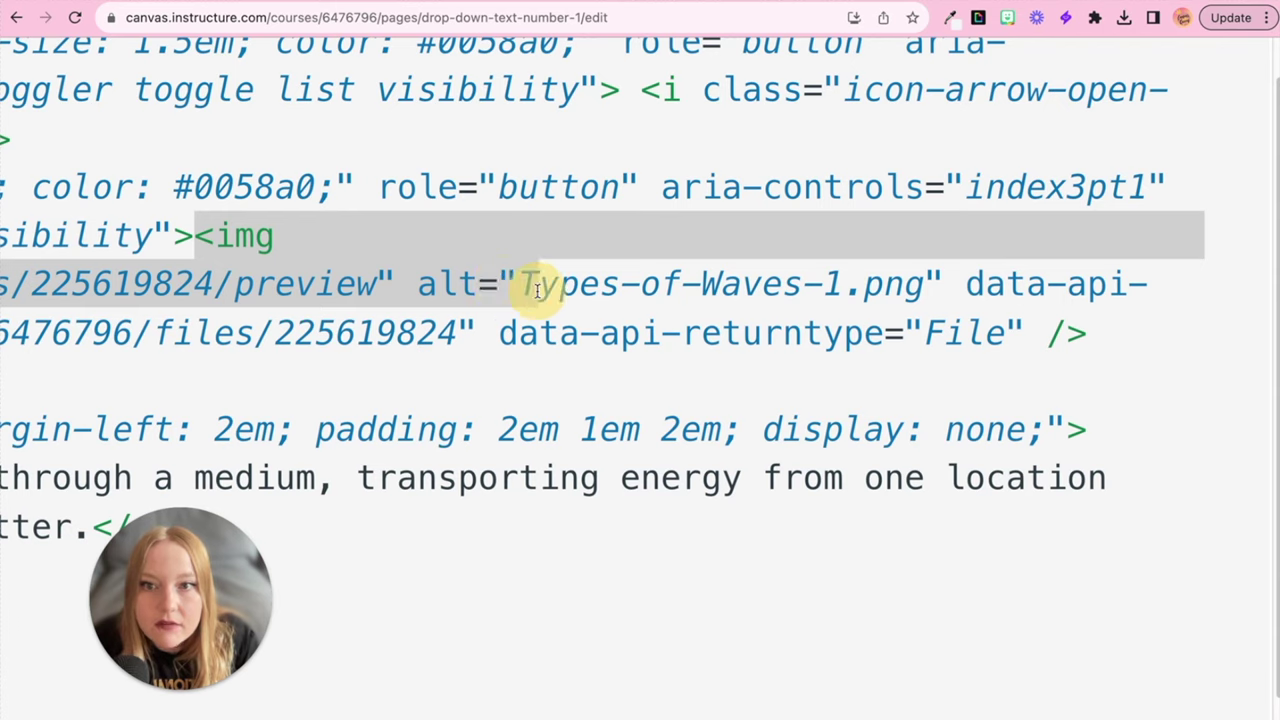
{"action": "left_click_drag", "start_coordinate": [540, 291], "coordinate": [1090, 352]}
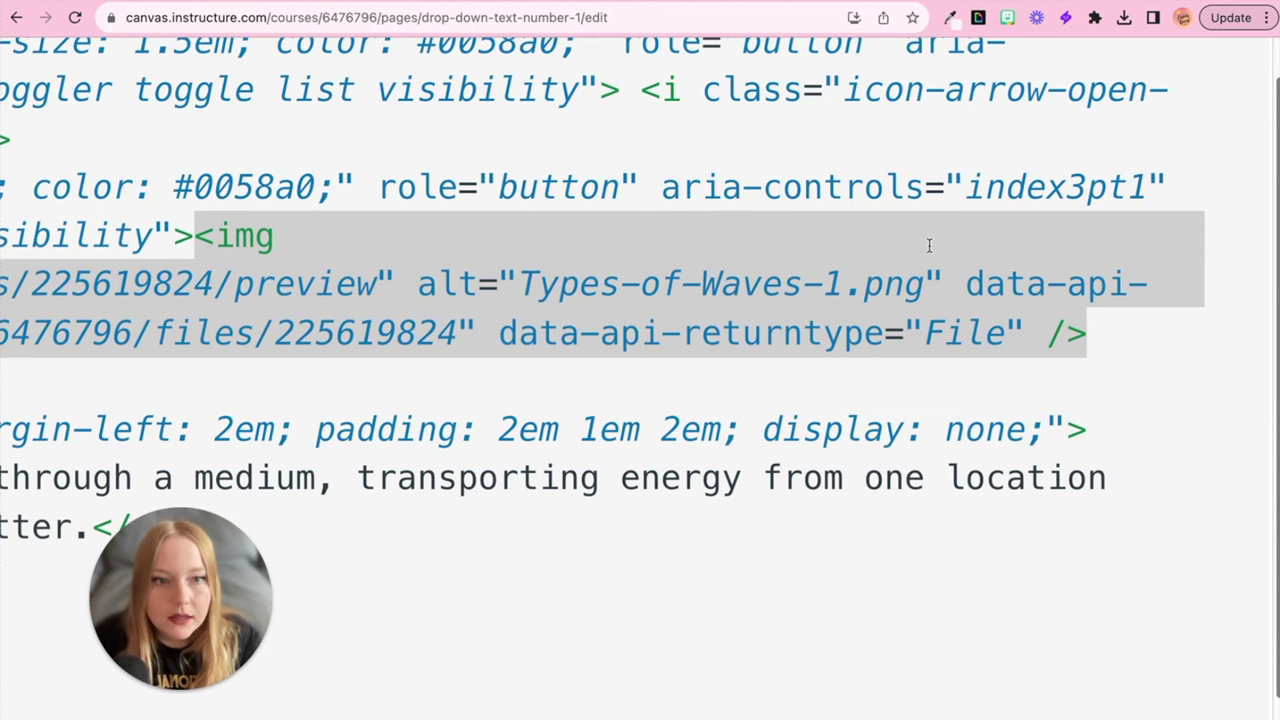
{"action": "right_click", "coordinate": [934, 318]}
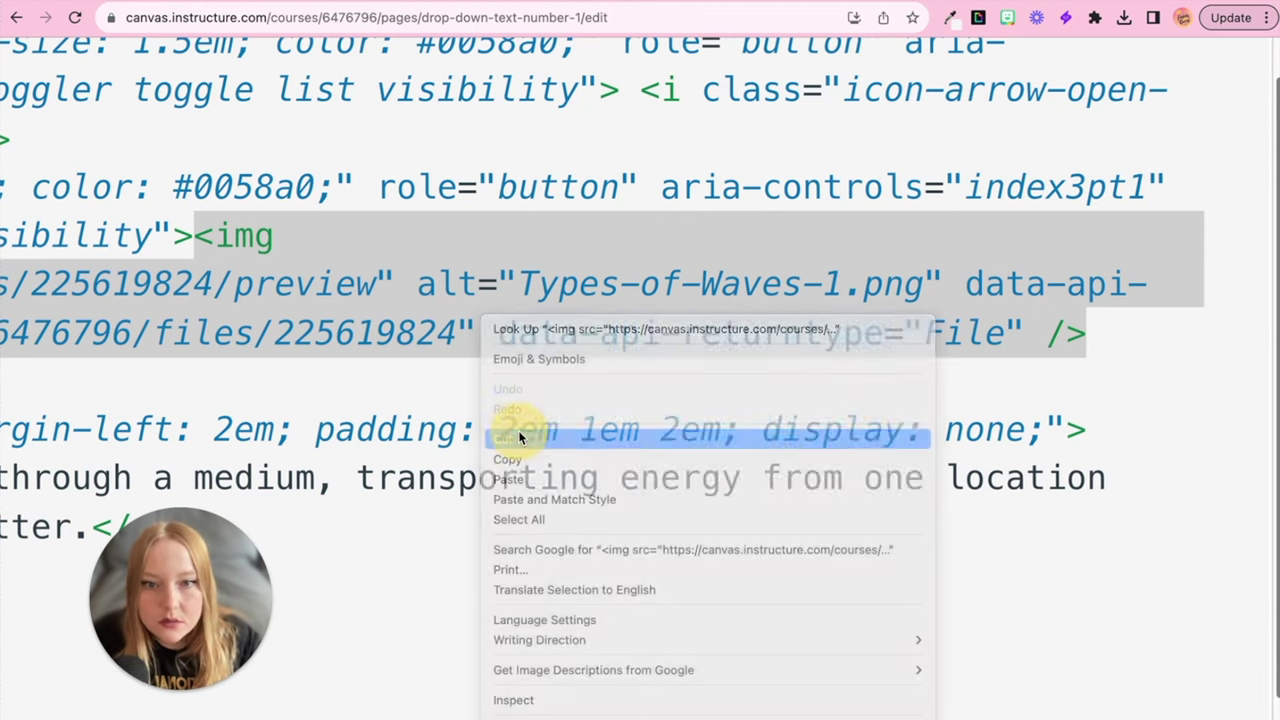
{"action": "left_click", "coordinate": [518, 438]}
Paste the image tag over 'Information 2' inside the yellow div and save.
{"action": "scroll", "coordinate": [517, 432], "scroll_direction": "left", "scroll_amount": 4}
{"action": "left_click_drag", "start_coordinate": [518, 432], "coordinate": [705, 435]}
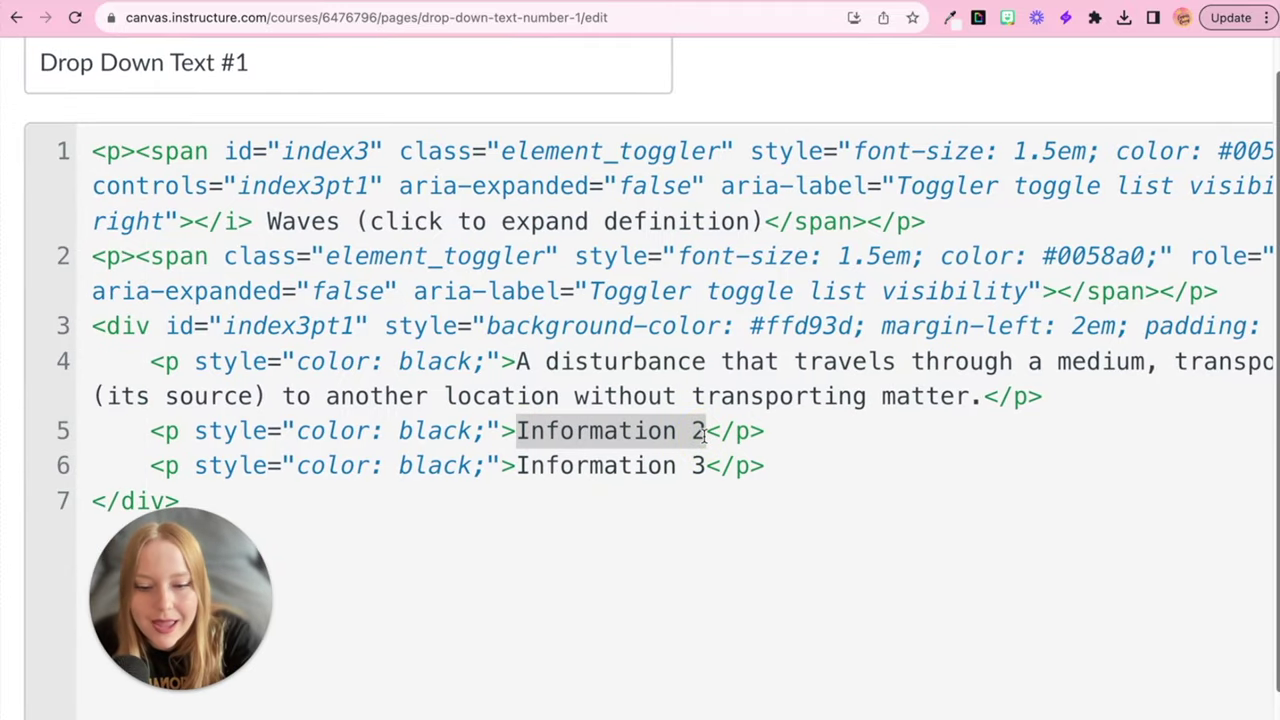
{"action": "key", "text": "ctrl+v"}
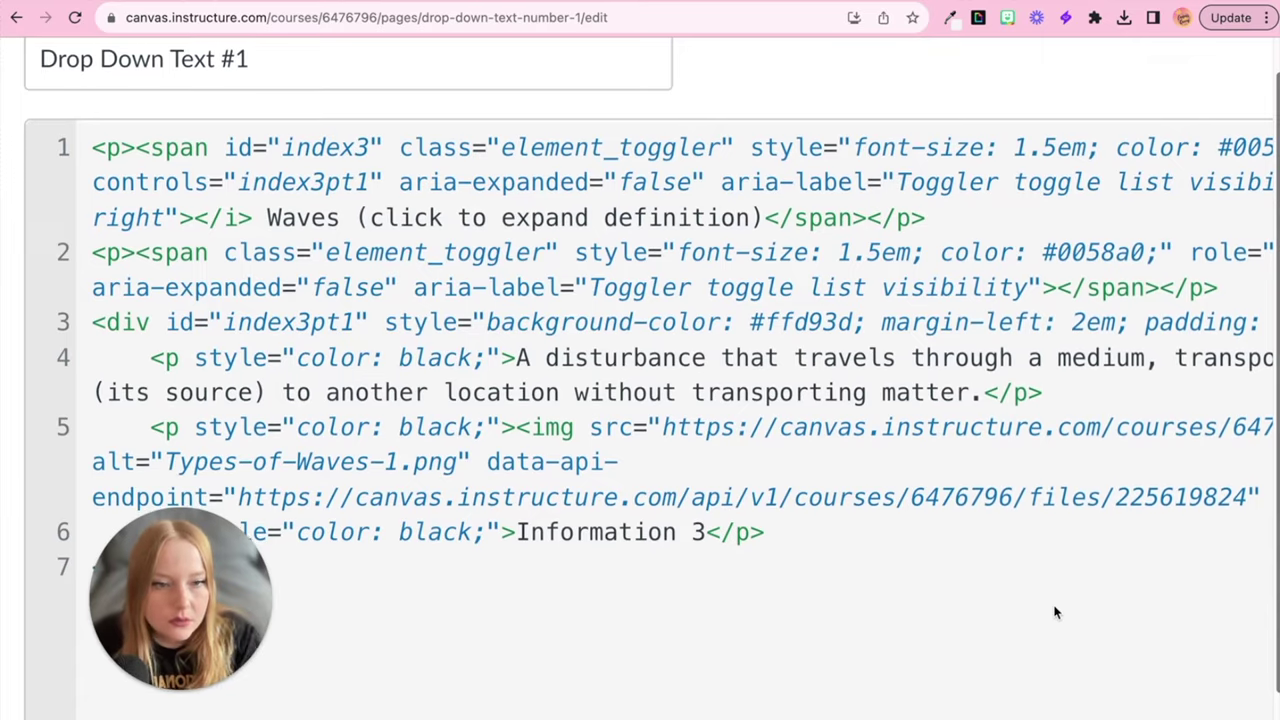
{"action": "scroll", "coordinate": [1055, 613], "scroll_direction": "down", "scroll_amount": 5}
{"action": "scroll", "coordinate": [1200, 610], "scroll_direction": "down", "scroll_amount": 3}
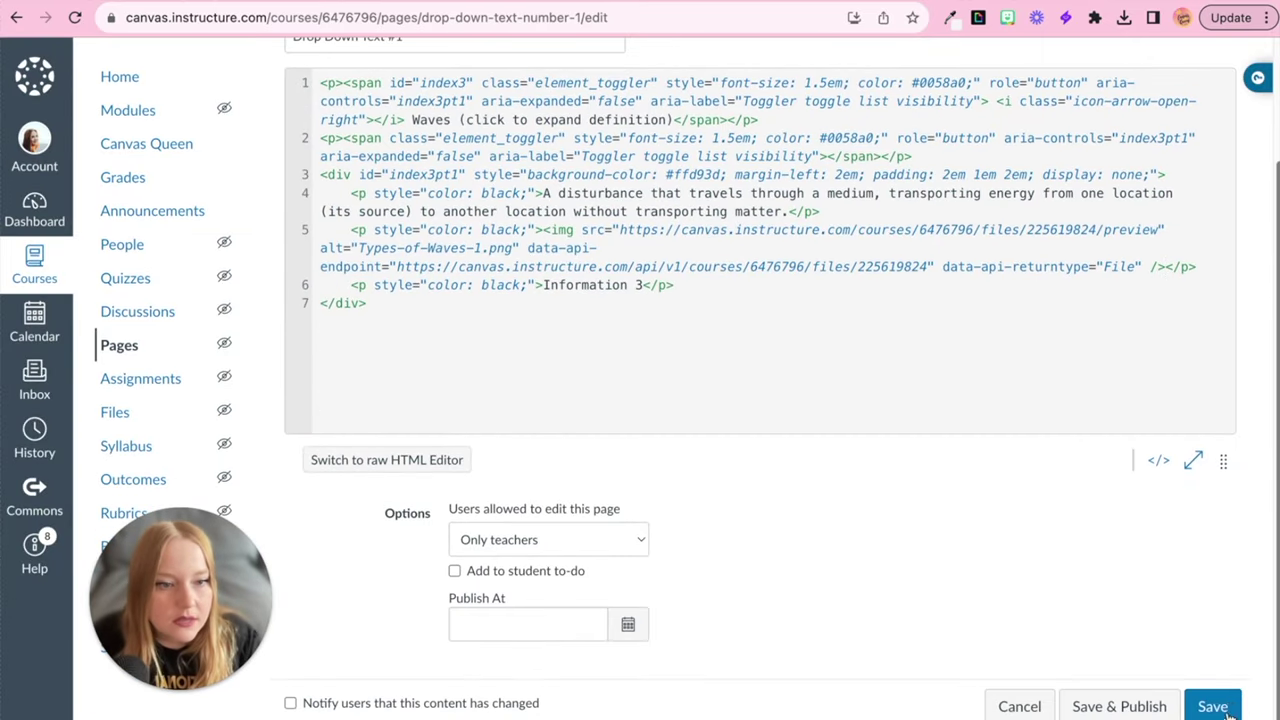
{"action": "left_click", "coordinate": [1214, 703]}
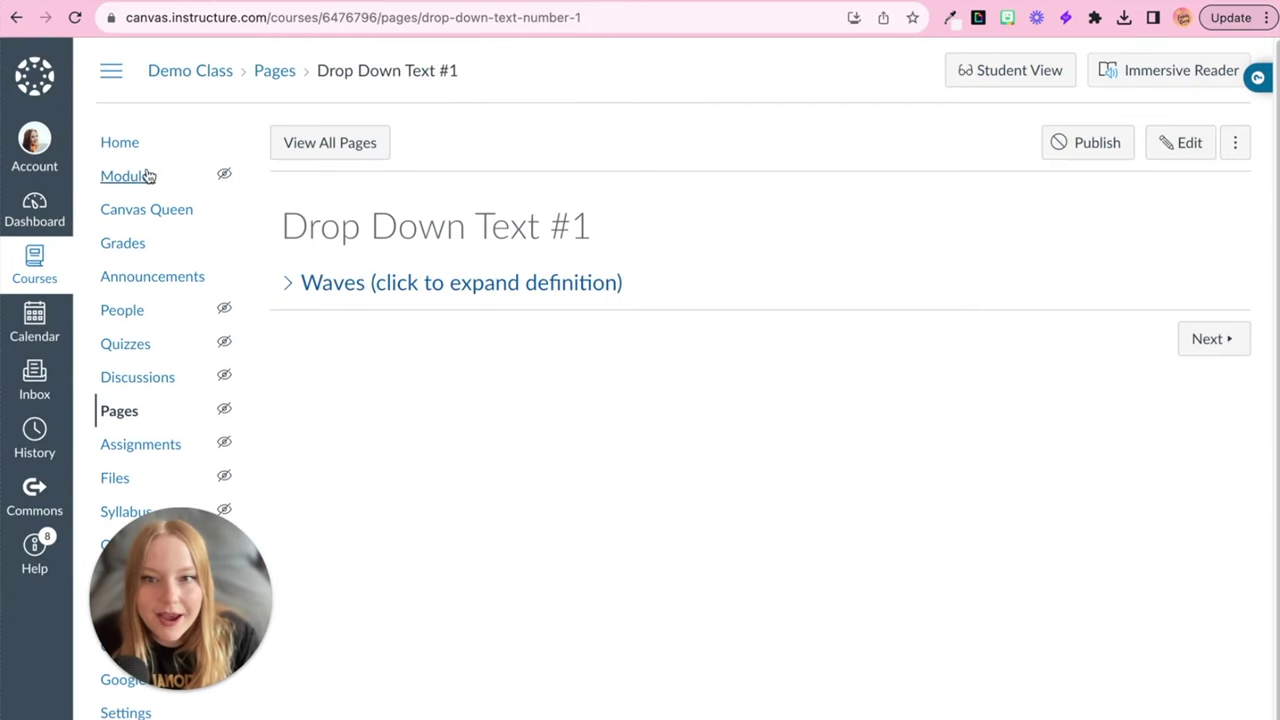
Expand the Waves box to verify the wave diagram, then reopen Drop Down Text #1 for editing.
{"action": "left_click", "coordinate": [360, 284]}
{"action": "scroll", "coordinate": [692, 521], "scroll_direction": "down", "scroll_amount": 2}
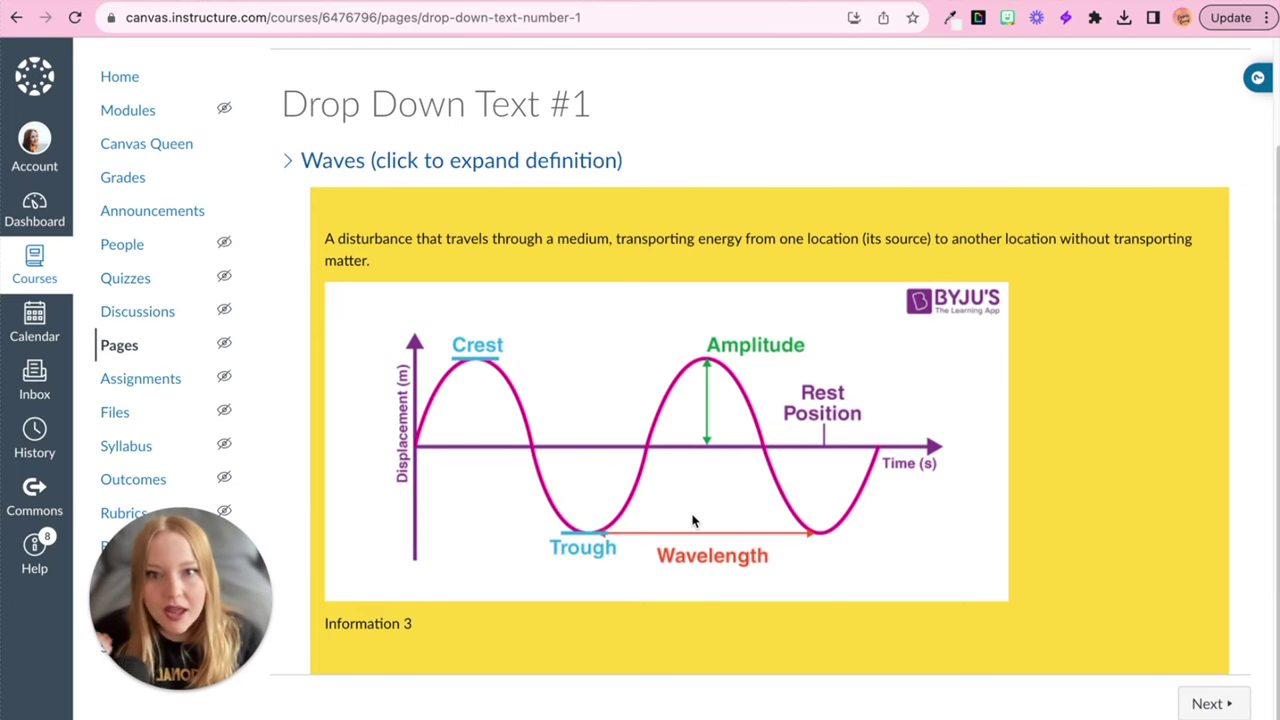
{"action": "scroll", "coordinate": [1023, 411], "scroll_direction": "up", "scroll_amount": 1}
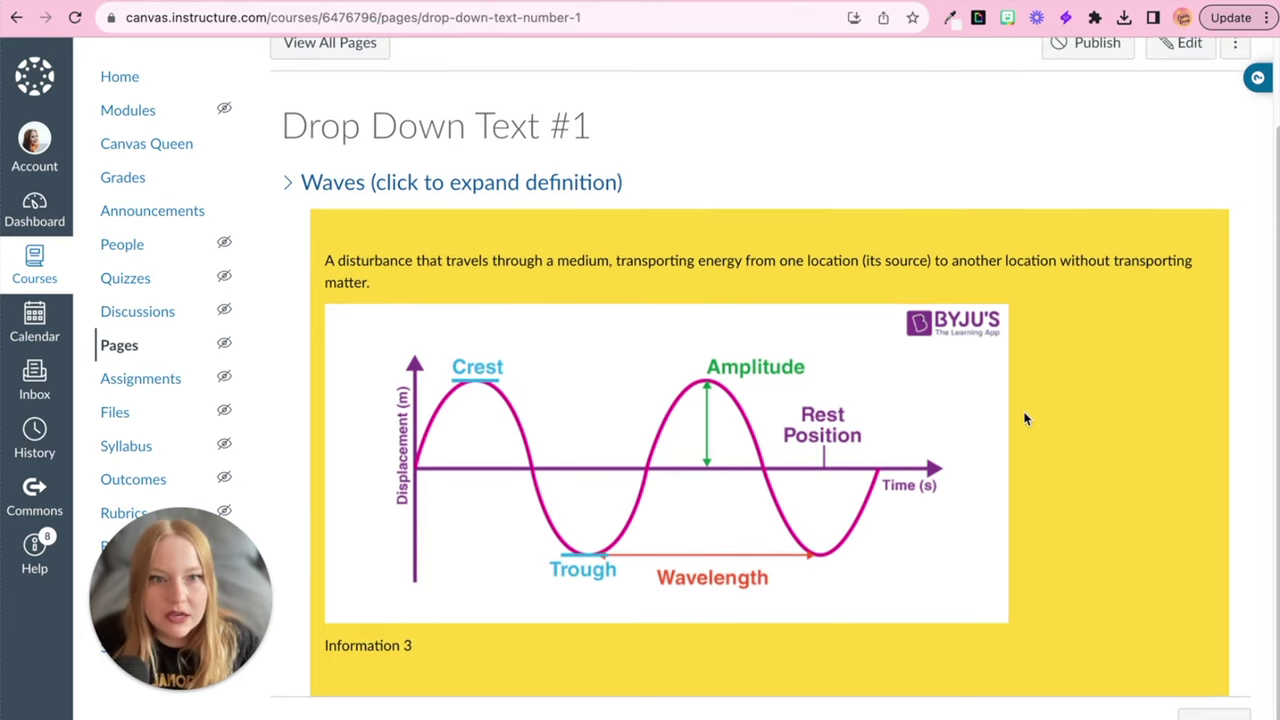
{"action": "scroll", "coordinate": [735, 424], "scroll_direction": "up", "scroll_amount": 2}
{"action": "left_click", "coordinate": [1177, 86]}
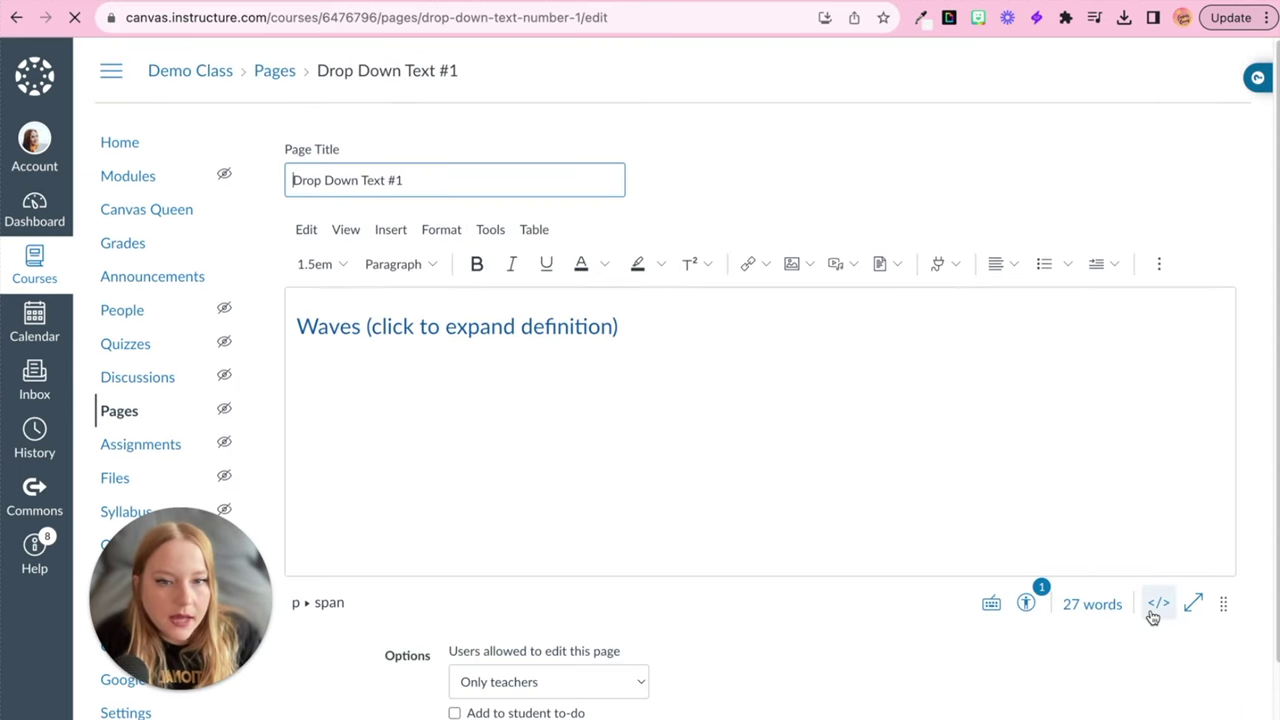
In the HTML source, replace 'Information 3' with 'Watch the video about waves in the following link:' plus the YouTube URL.
{"action": "left_click", "coordinate": [1158, 603]}
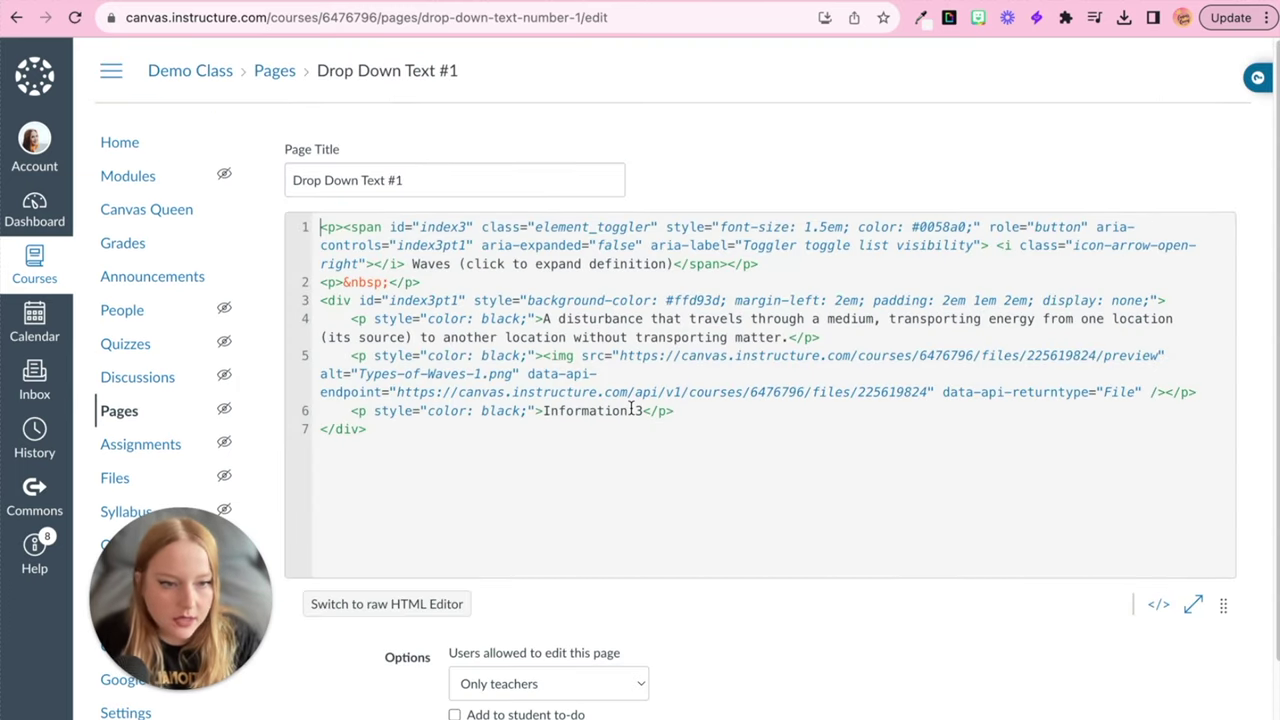
{"action": "scroll", "coordinate": [557, 457], "scroll_direction": "up", "scroll_amount": 5}
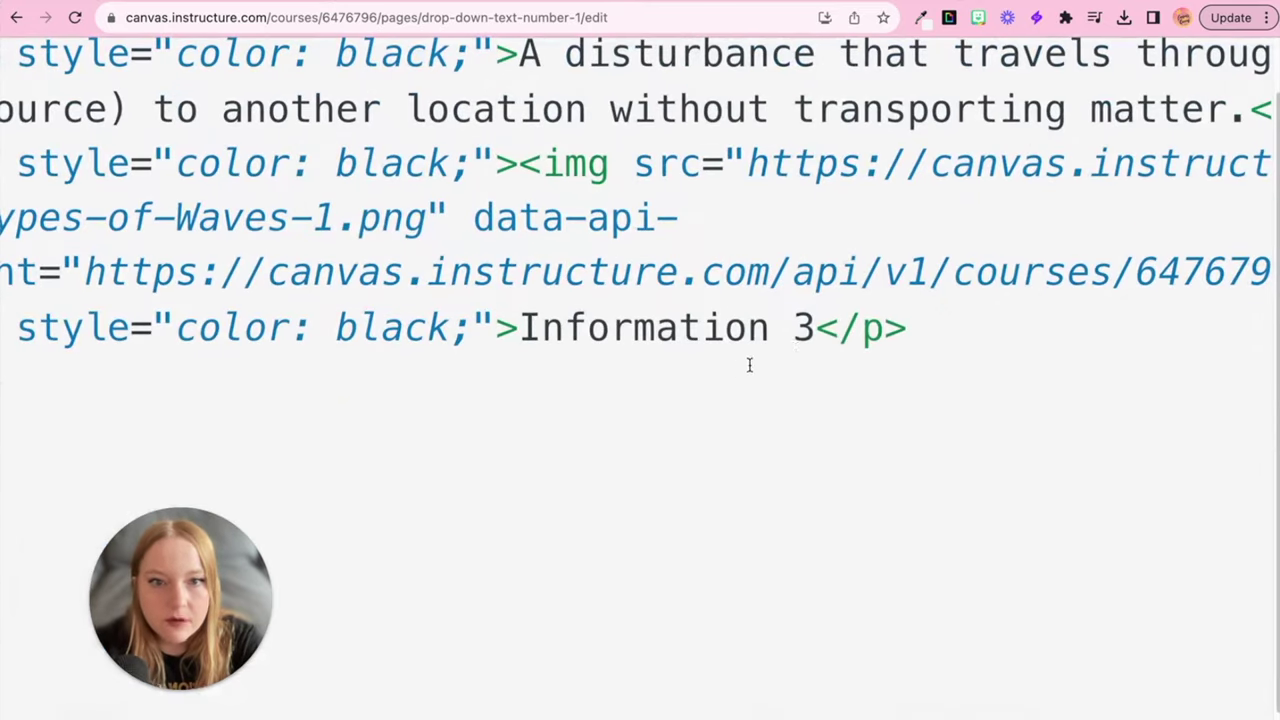
{"action": "left_click_drag", "start_coordinate": [816, 340], "coordinate": [522, 343]}
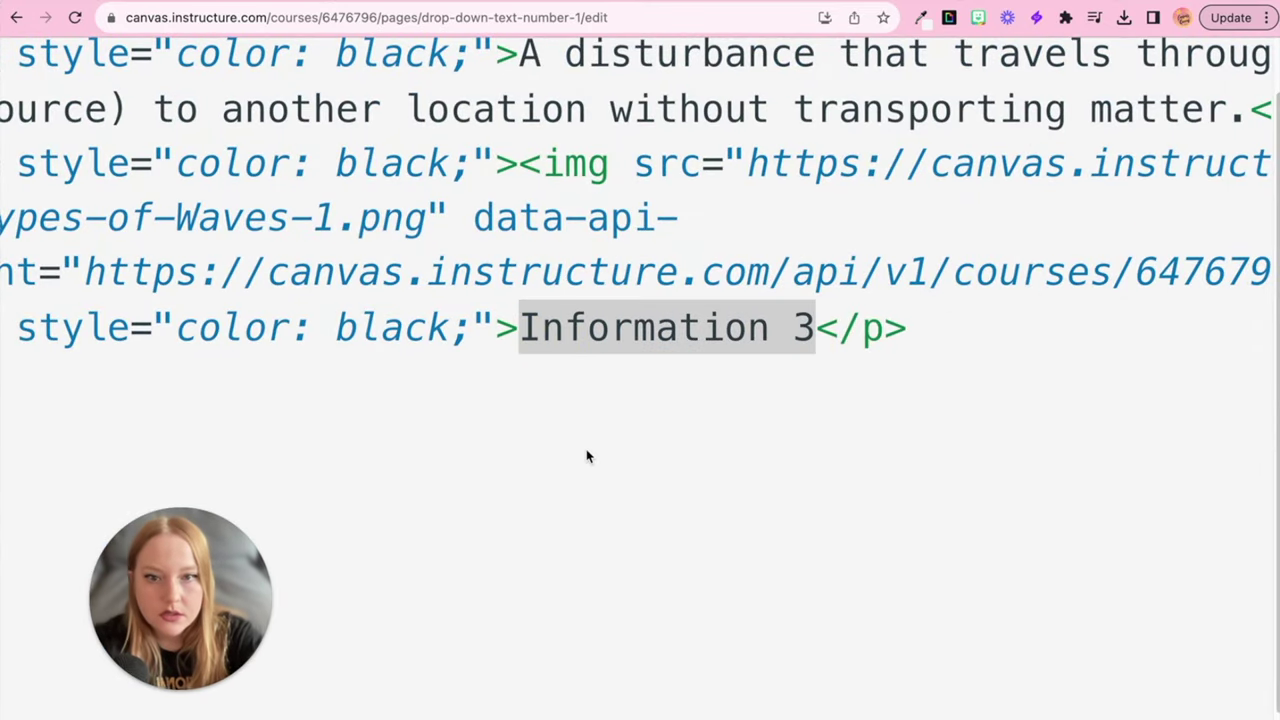
{"action": "key", "text": "BackSpace"}
{"action": "type", "text": "Watch the vi"}
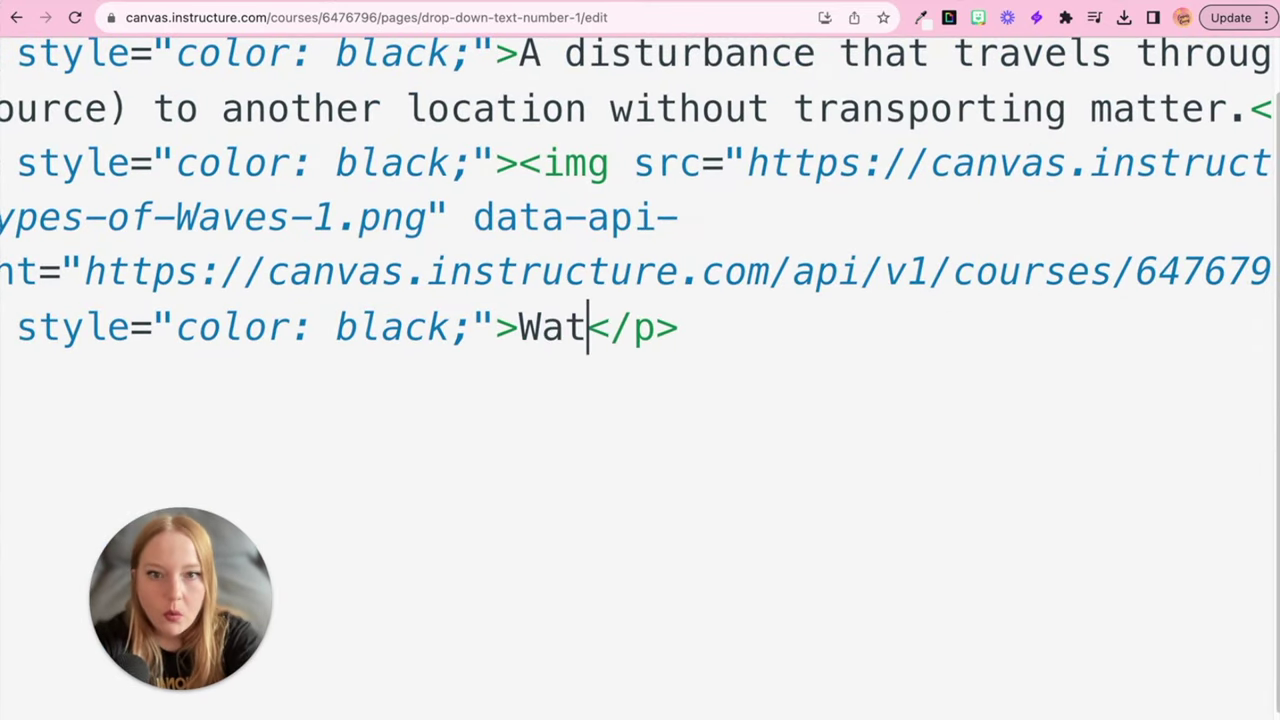
{"action": "type", "text": "deo about wa"}
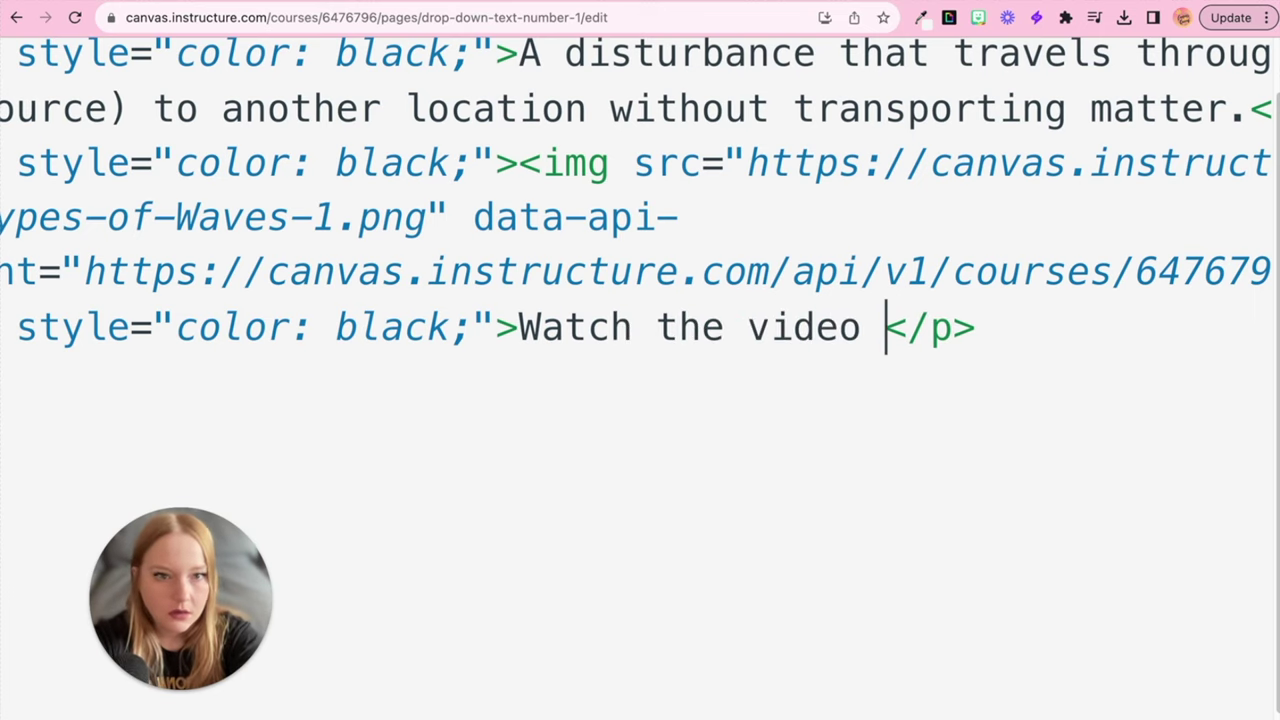
{"action": "type", "text": "ves in the fo"}
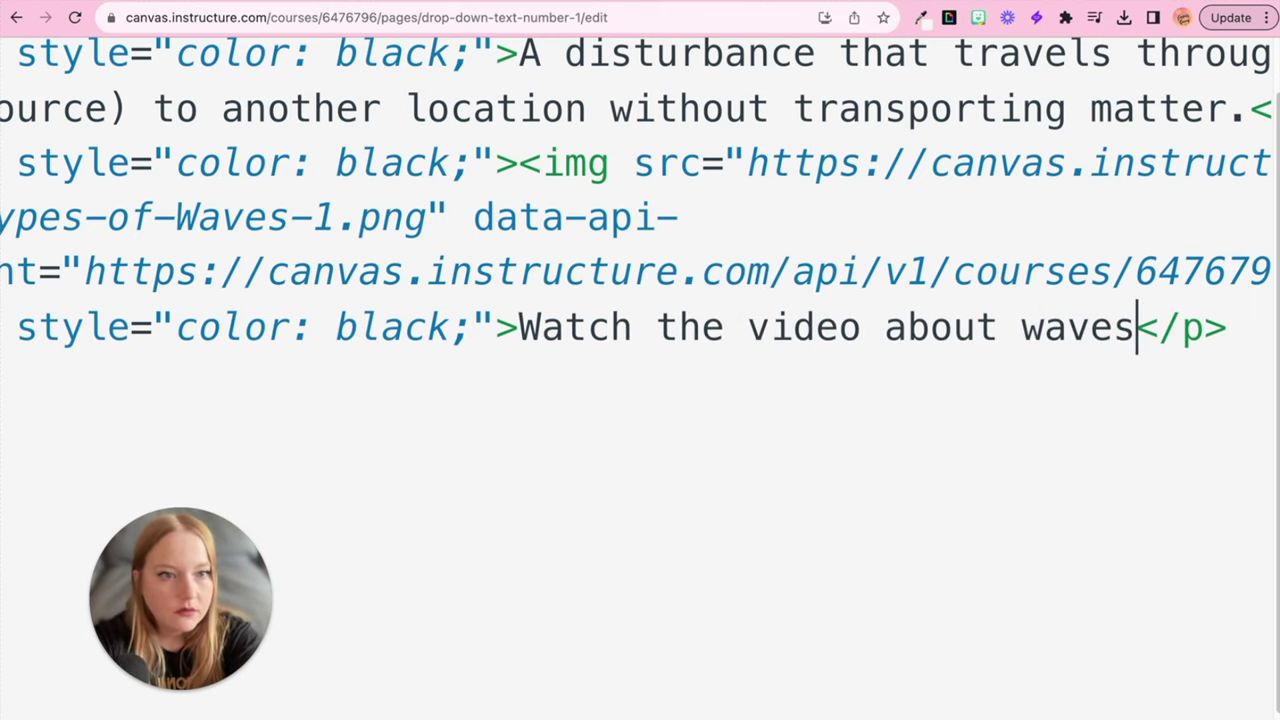
{"action": "type", "text": "llow"}
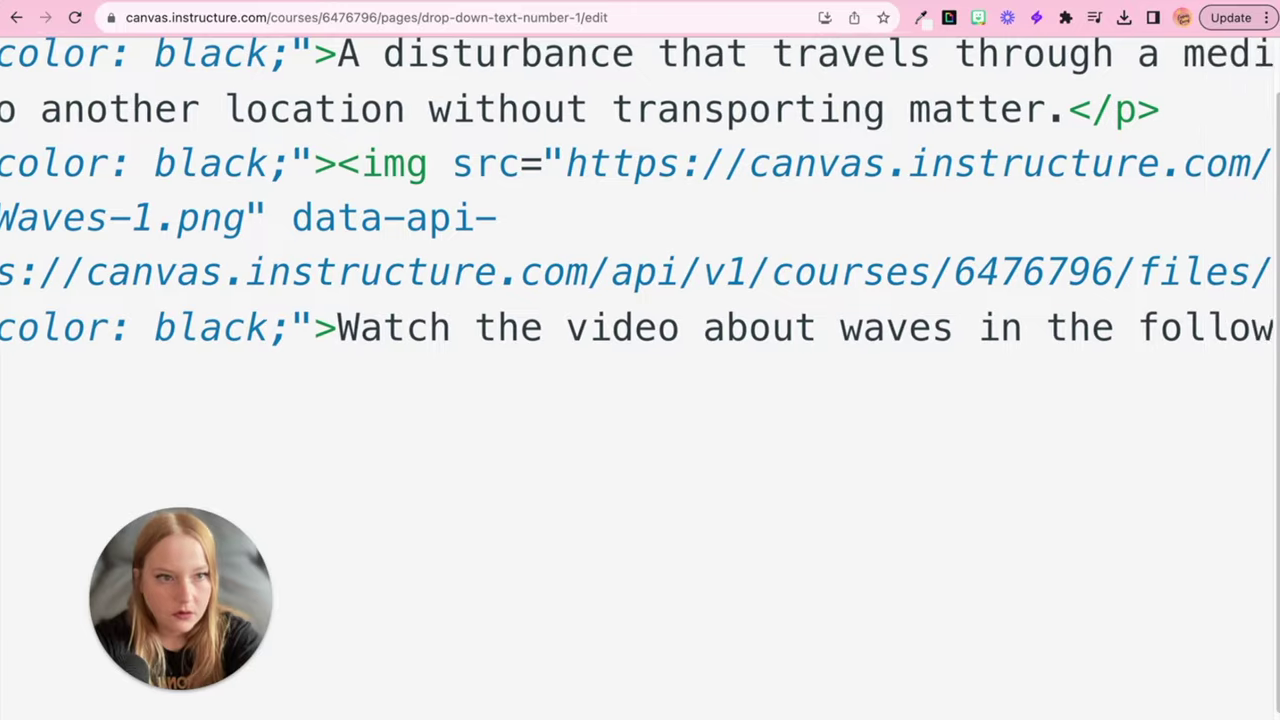
{"action": "type", "text": "ing link: </p>"}
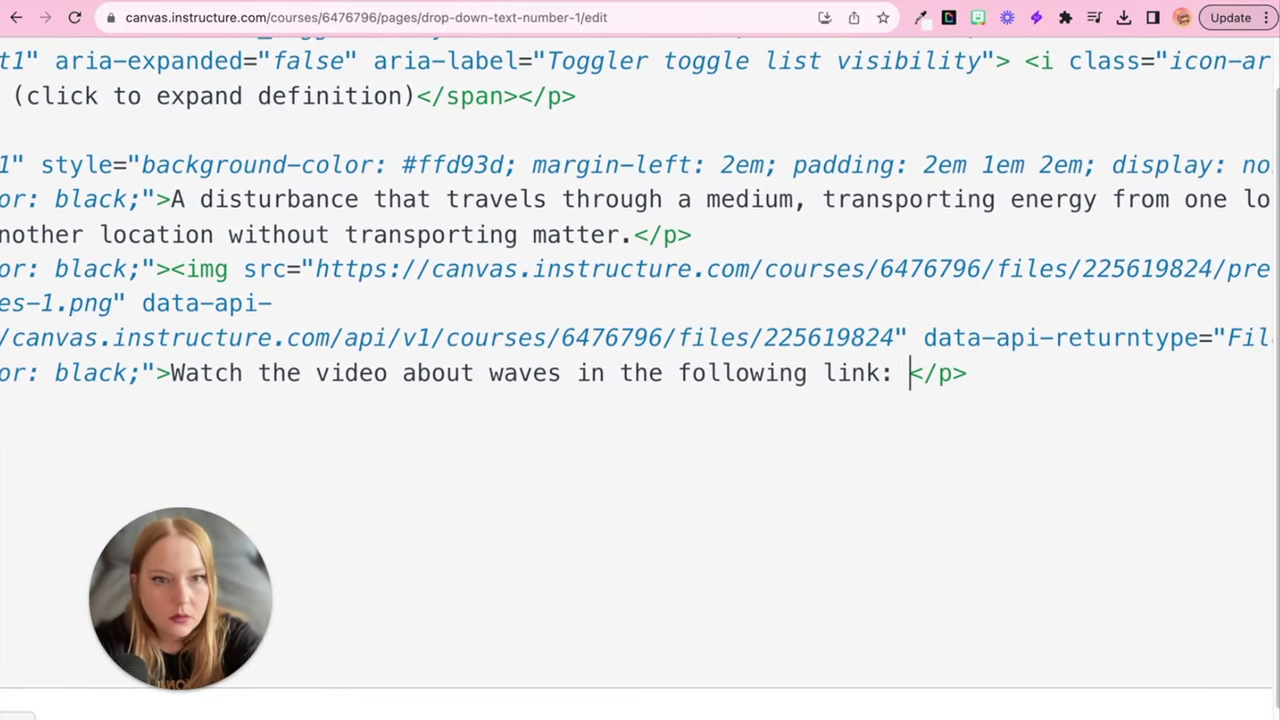
{"action": "key", "text": "ctrl+v"}
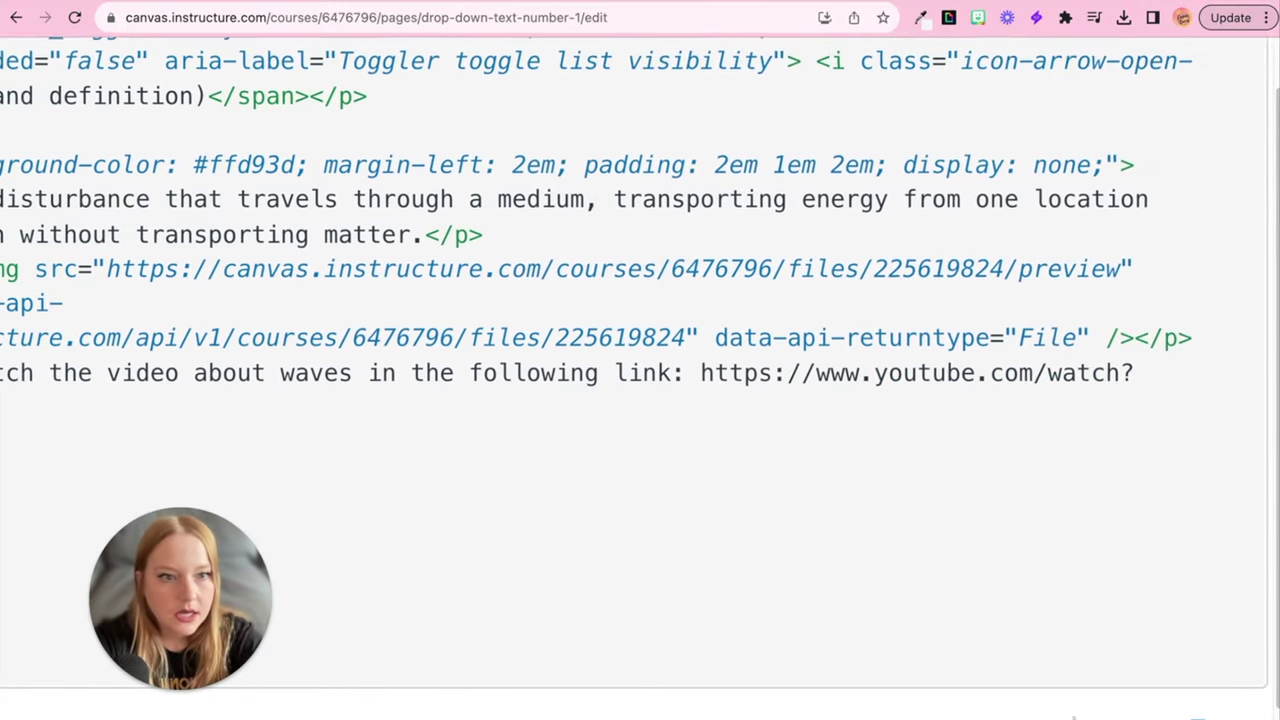
Save the page and expand the Waves box to confirm the video link line.
{"action": "scroll", "coordinate": [760, 508], "scroll_direction": "down", "scroll_amount": 5}
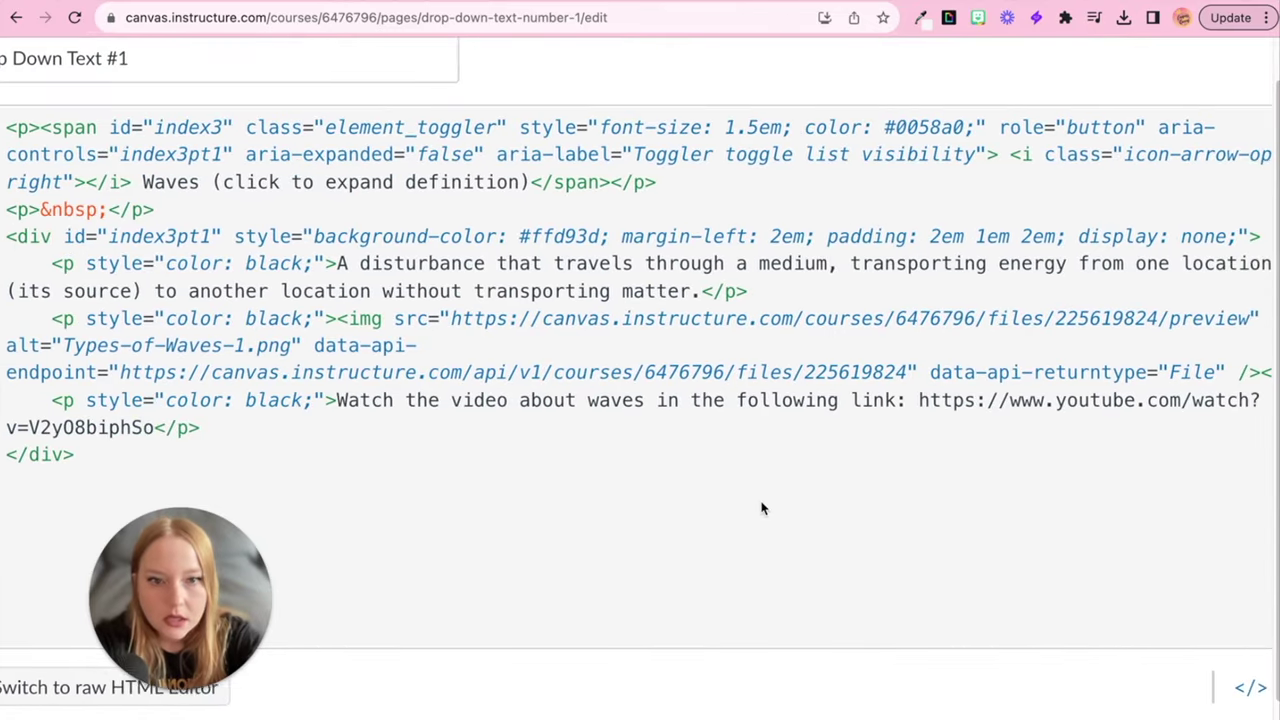
{"action": "scroll", "coordinate": [759, 508], "scroll_direction": "down", "scroll_amount": 5}
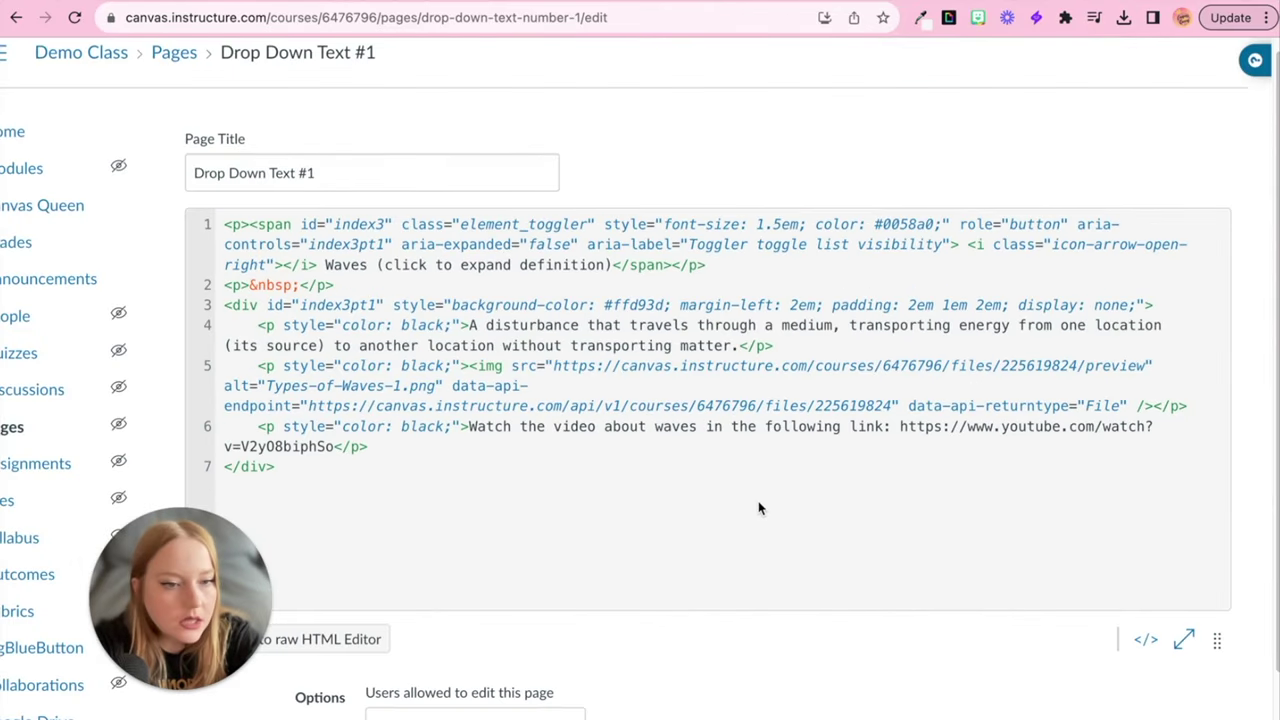
{"action": "scroll", "coordinate": [1110, 688], "scroll_direction": "down", "scroll_amount": 3}
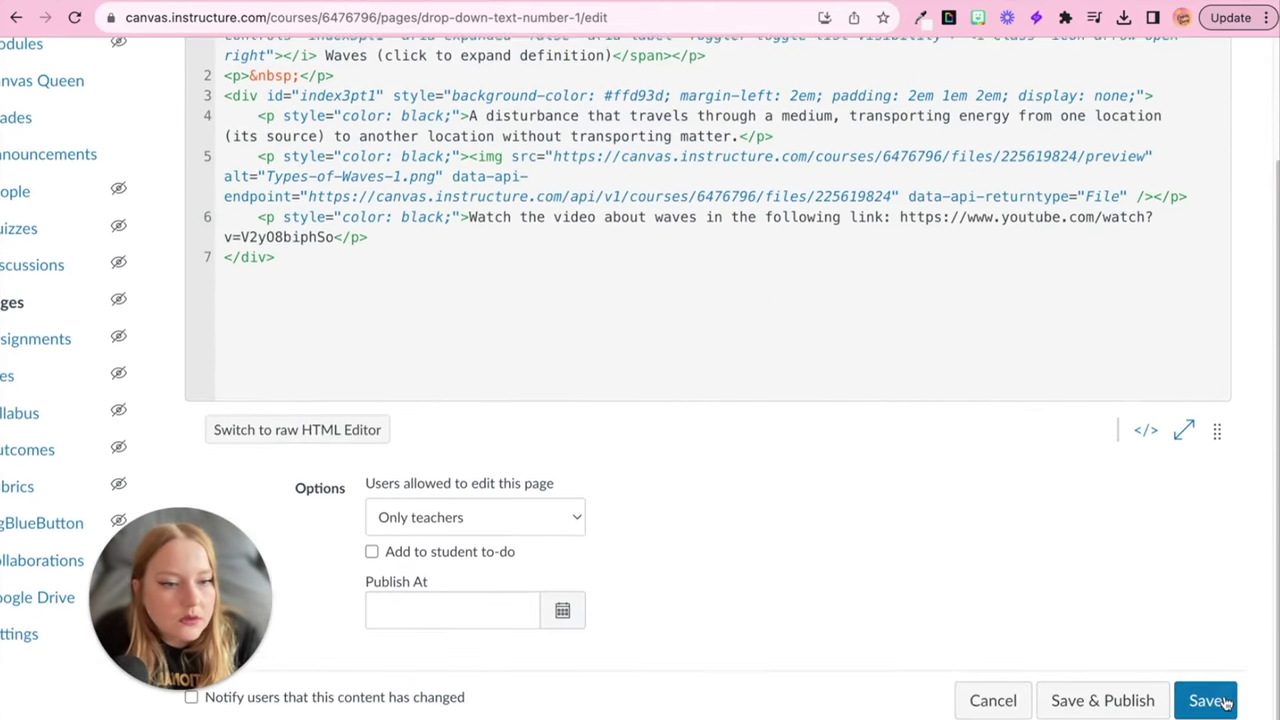
{"action": "left_click", "coordinate": [1212, 697]}
{"action": "left_click", "coordinate": [487, 280]}
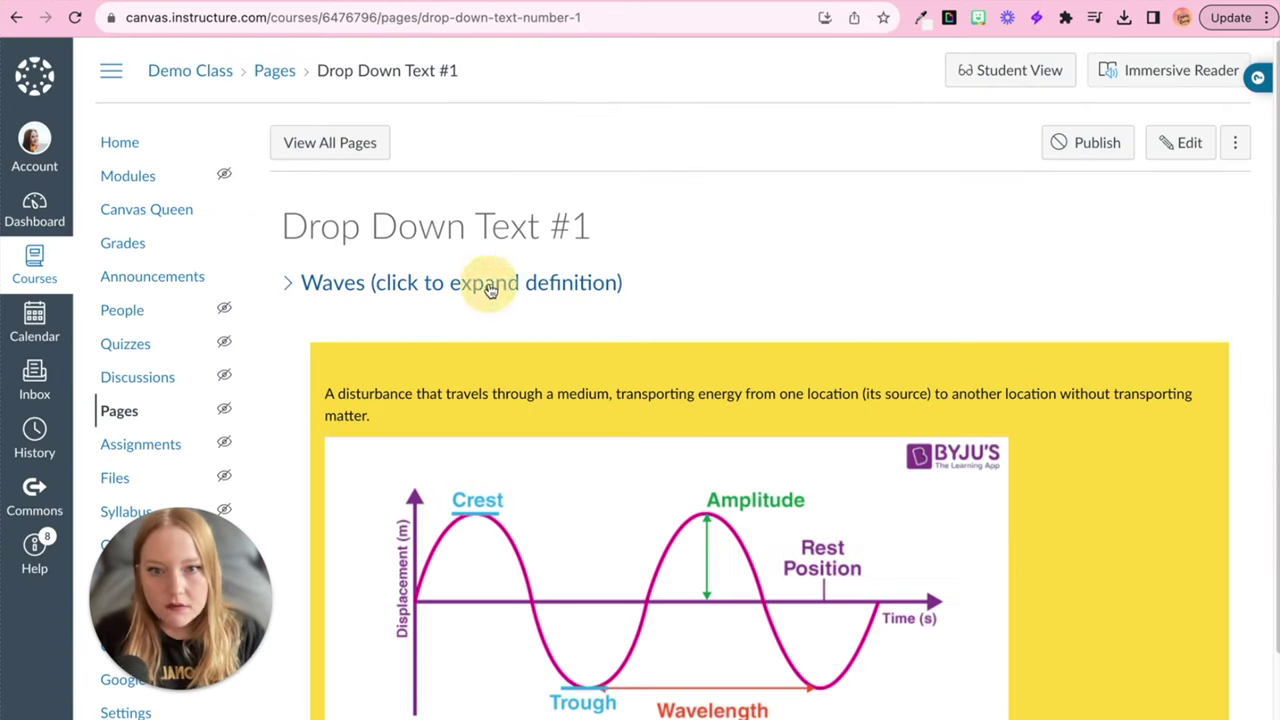
{"action": "scroll", "coordinate": [727, 568], "scroll_direction": "down", "scroll_amount": 3}
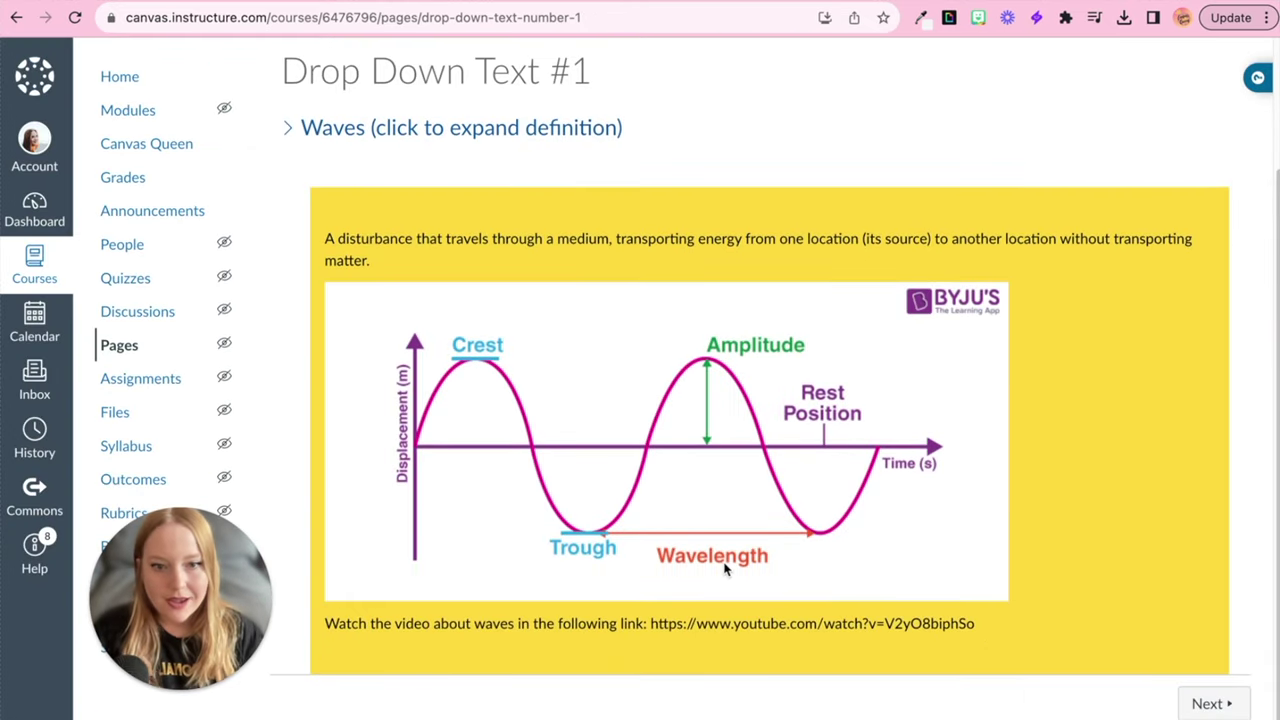